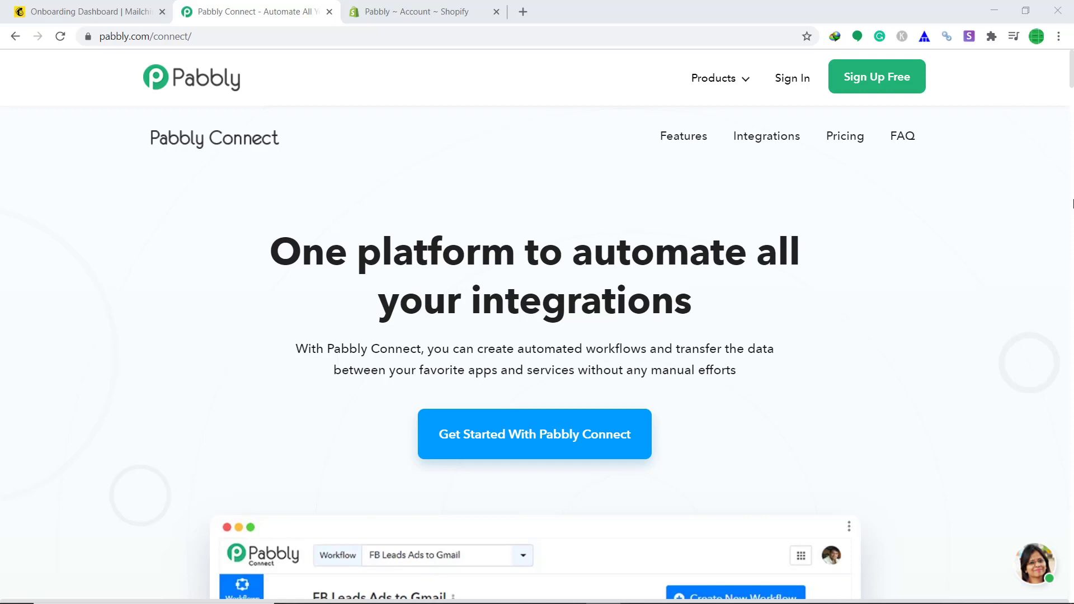
- Log in to the Pabbly account and reach the Connect dashboard
left_click(789, 80)
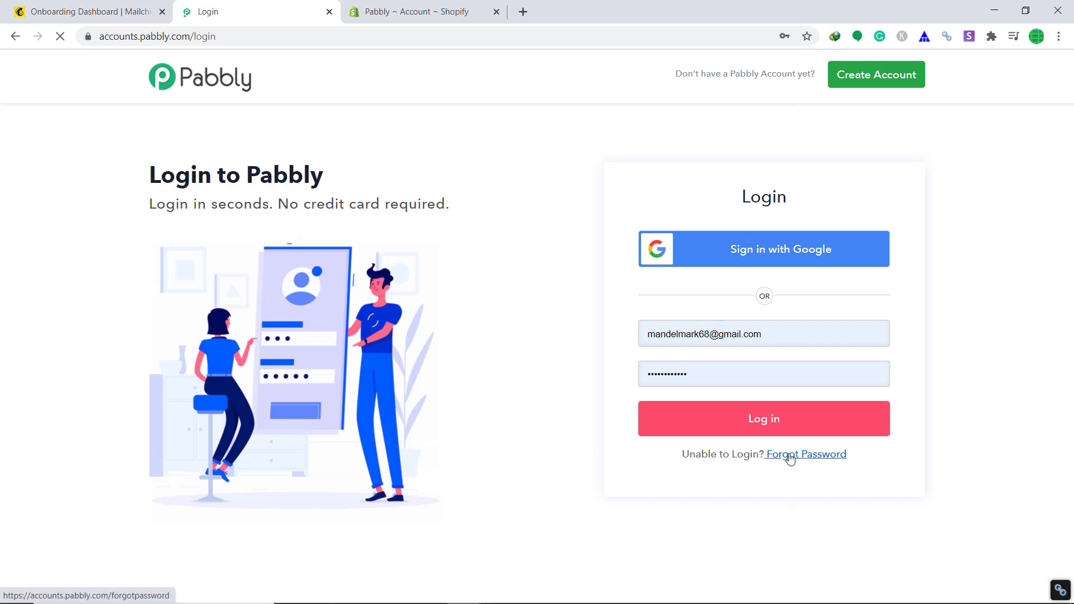
left_click(785, 422)
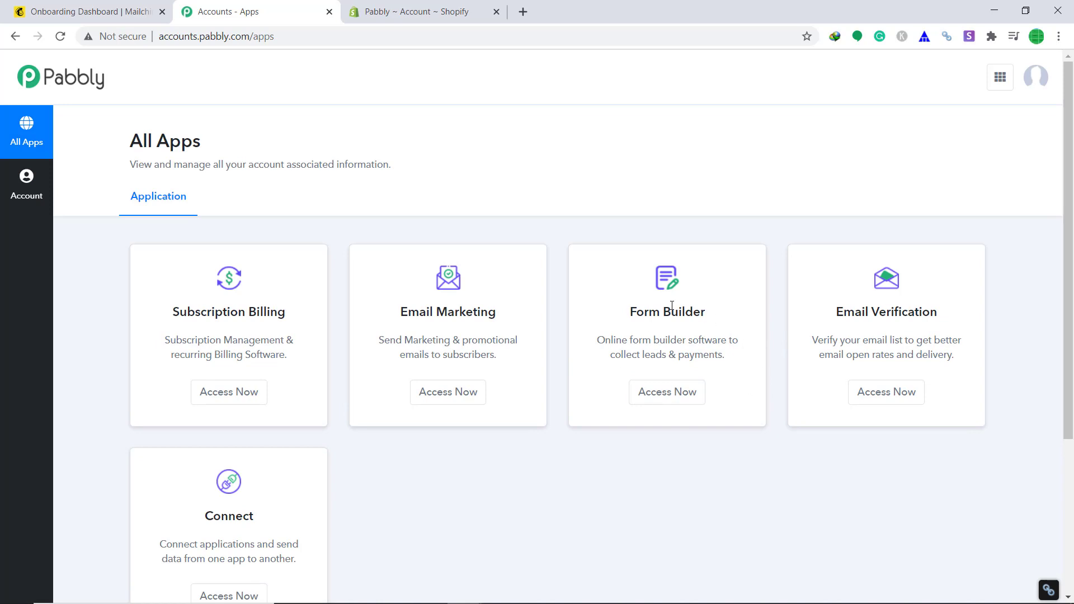
scroll(672, 358, "down", 3)
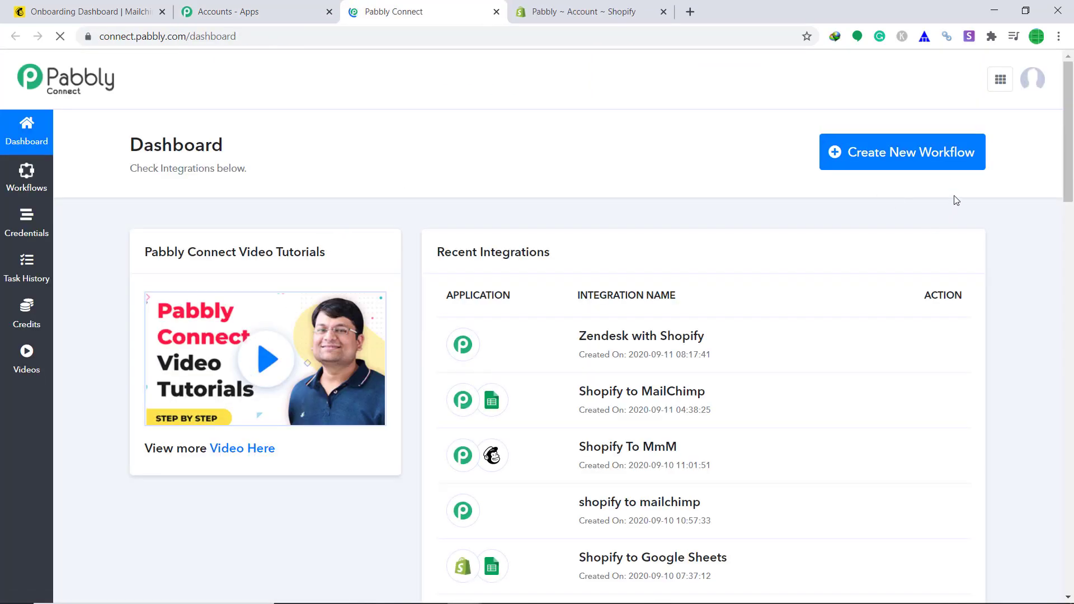
- Create a new workflow named 'Shopify To Mailchimp' and save it
left_click(923, 159)
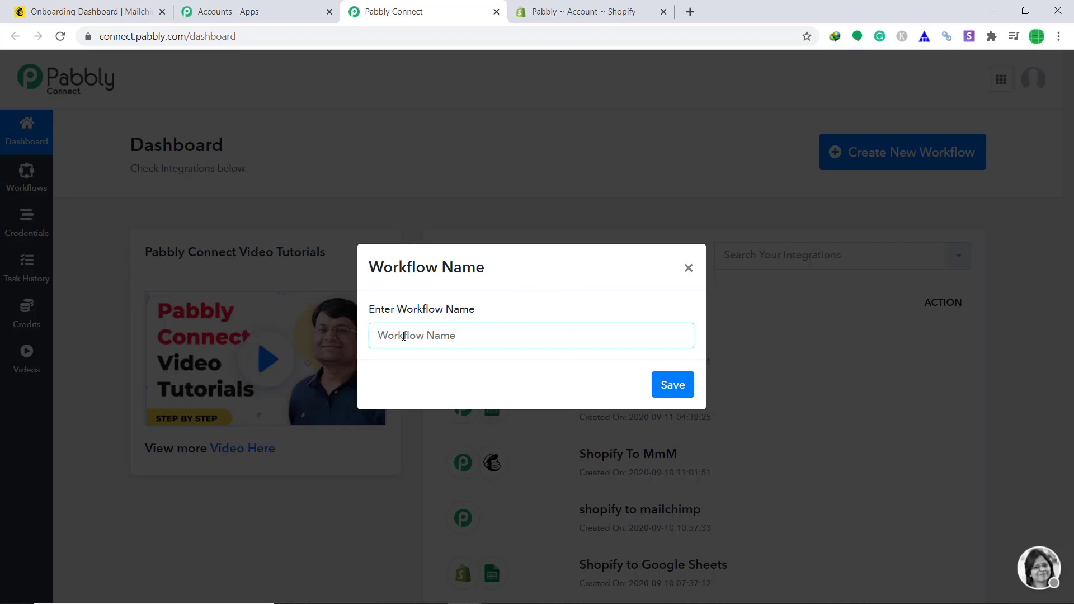
type("s")
key("BackSpace")
type("Shopify To Mailchimp")
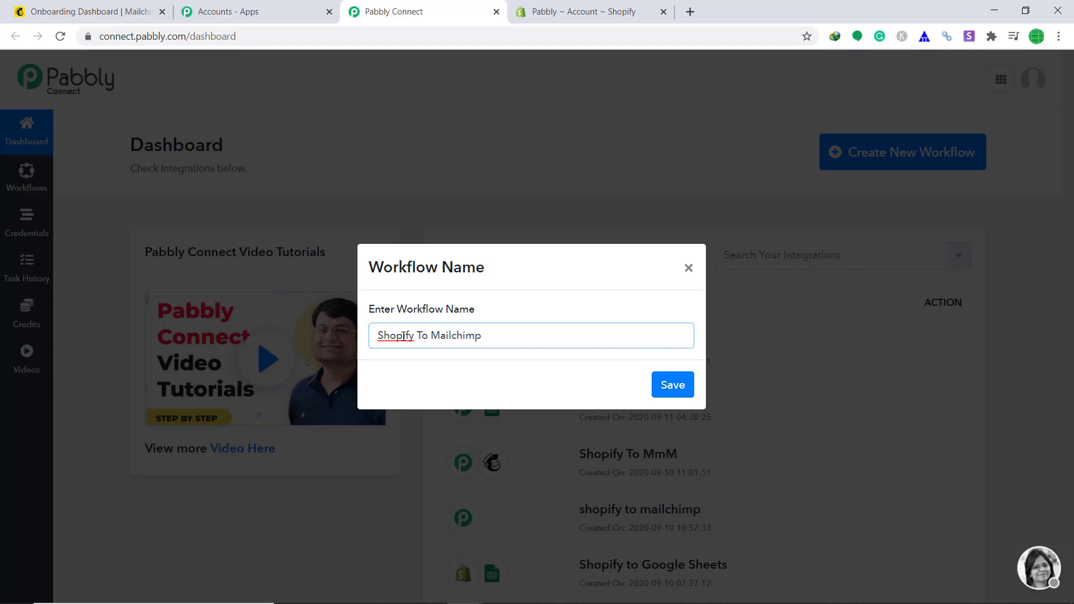
left_click(688, 396)
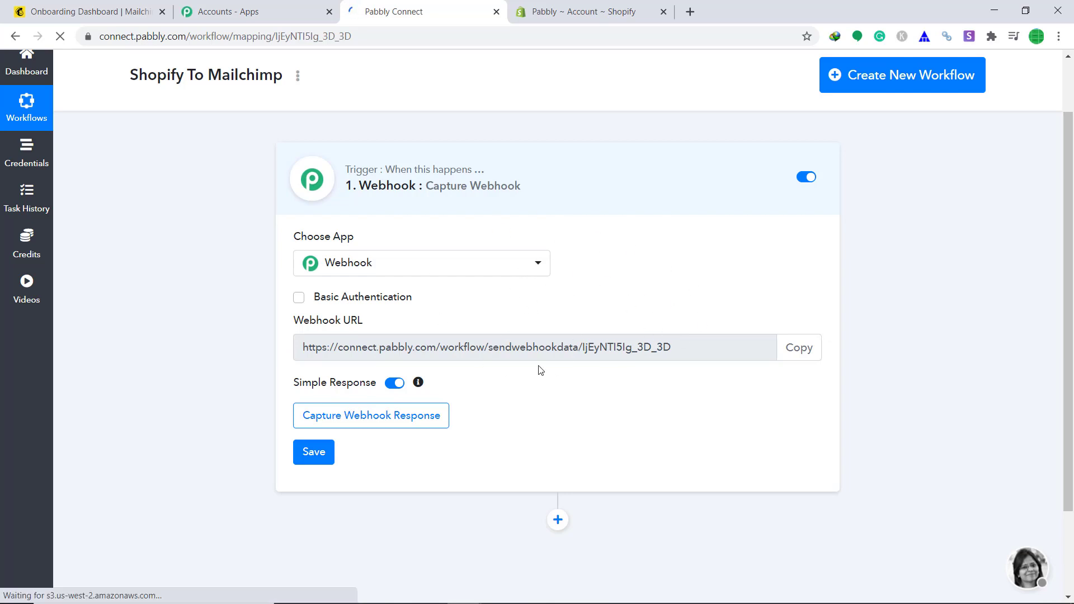
- Set the workflow trigger to Shopify's New Customer event, then bring up the Shopify admin
left_click(430, 264)
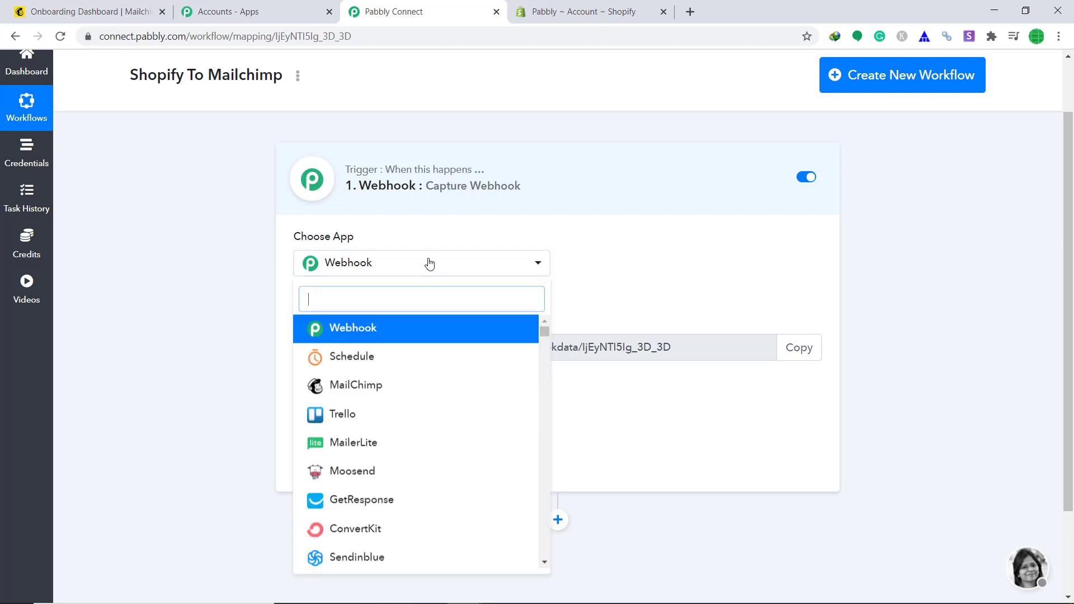
type("sho")
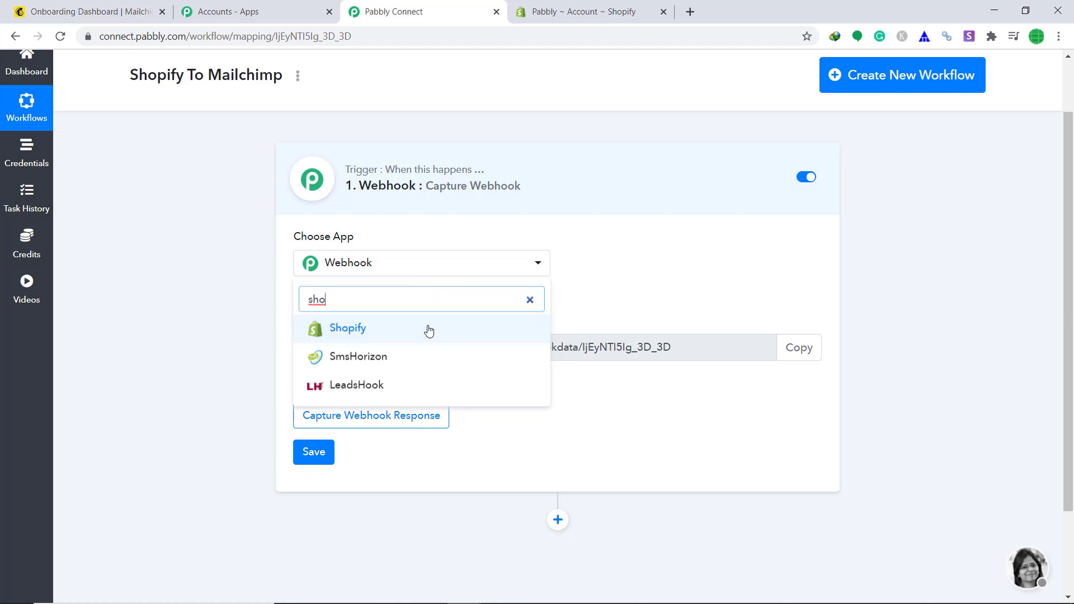
left_click(427, 332)
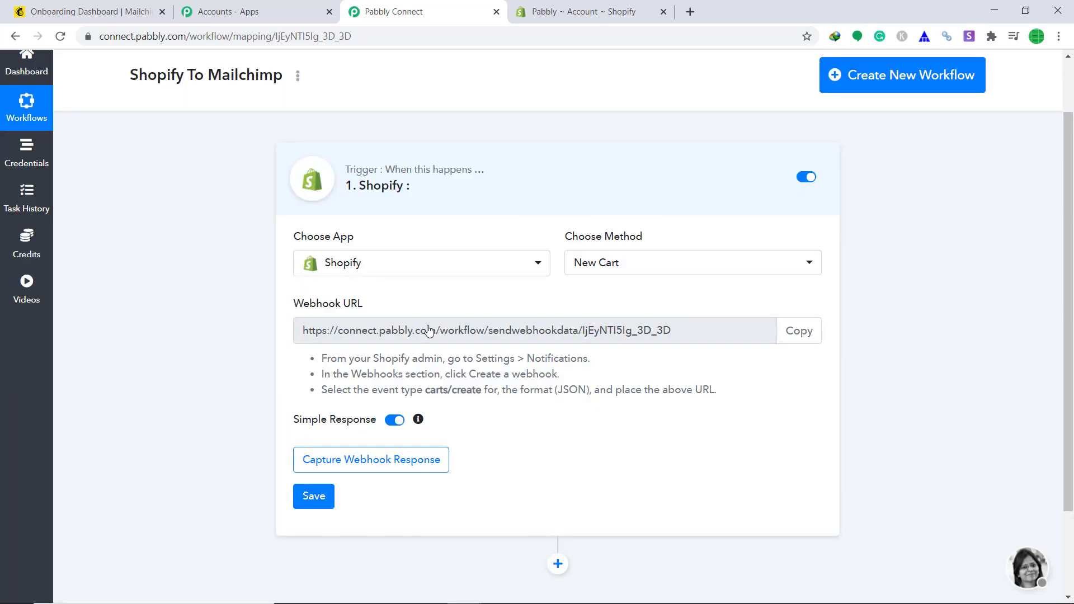
scroll(430, 331, "down", 1)
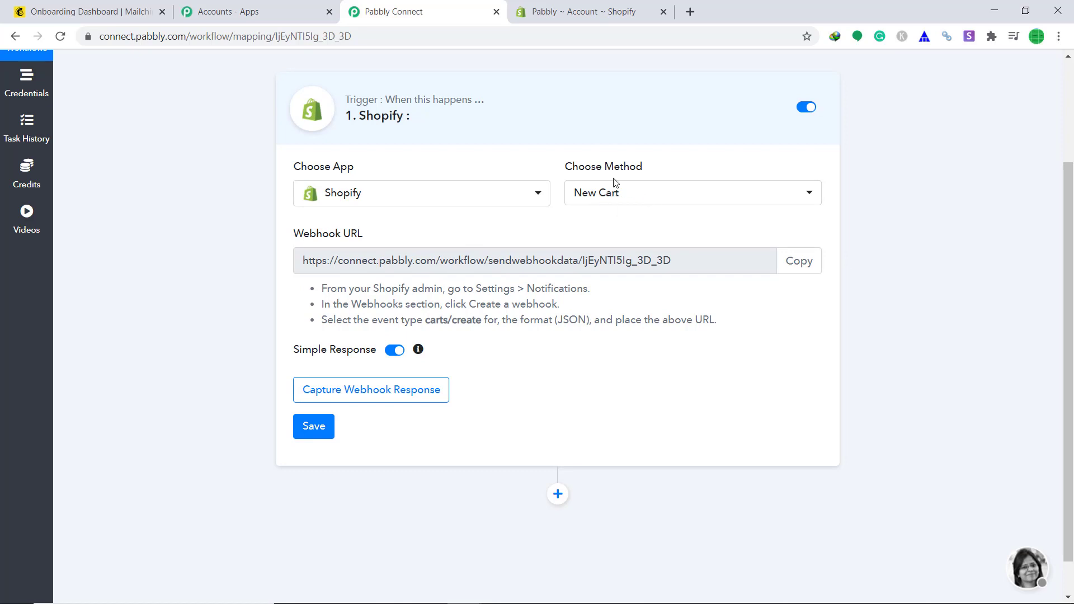
left_click(650, 202)
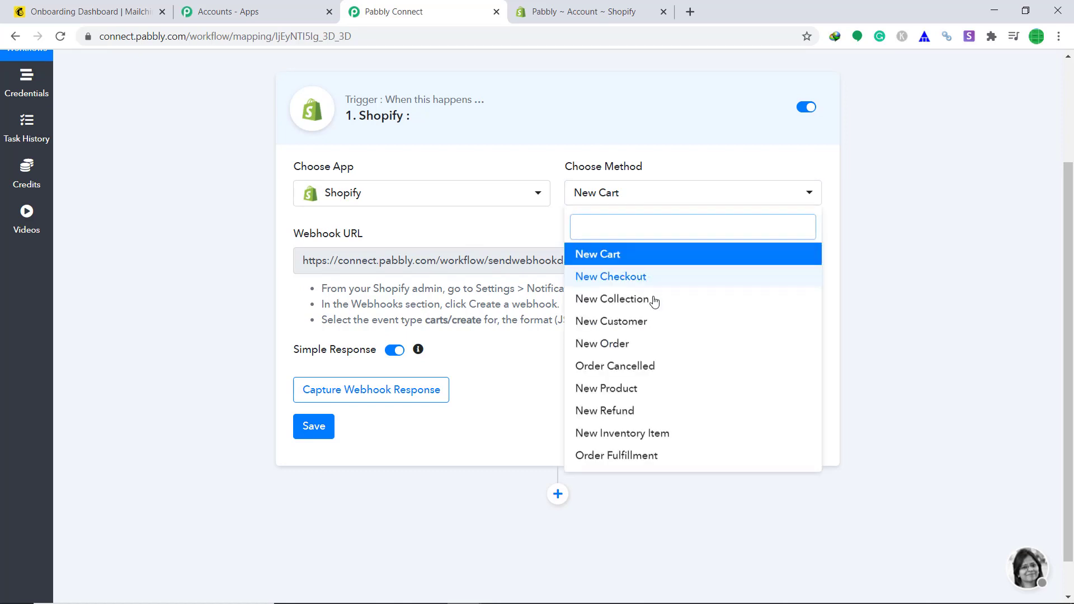
left_click(655, 324)
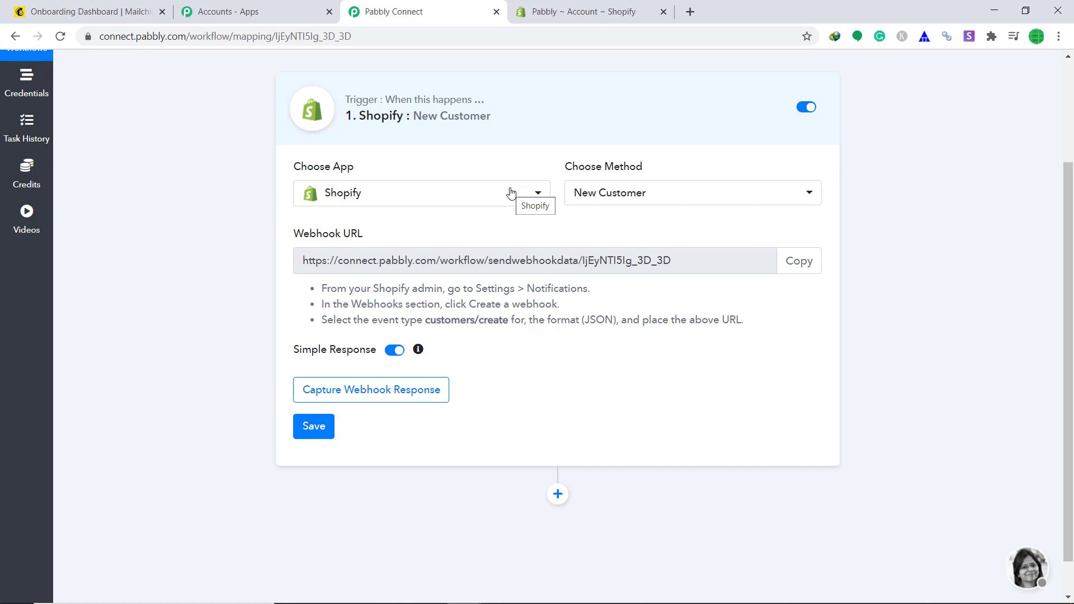
left_click(537, 4)
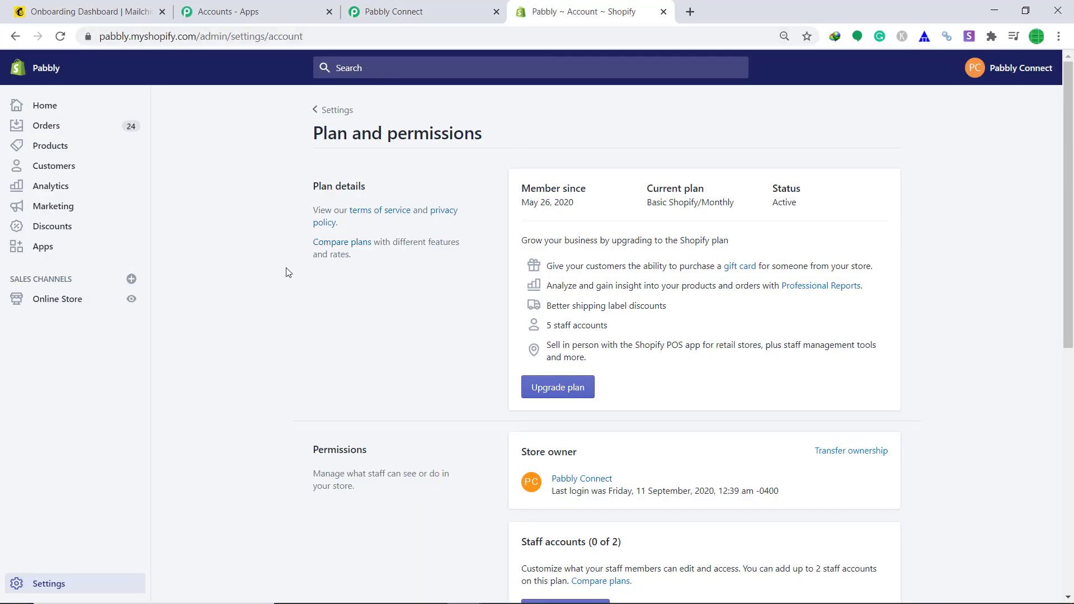
- Go to Shopify Settings > Notifications and scroll down to the Webhooks list
left_click(80, 591)
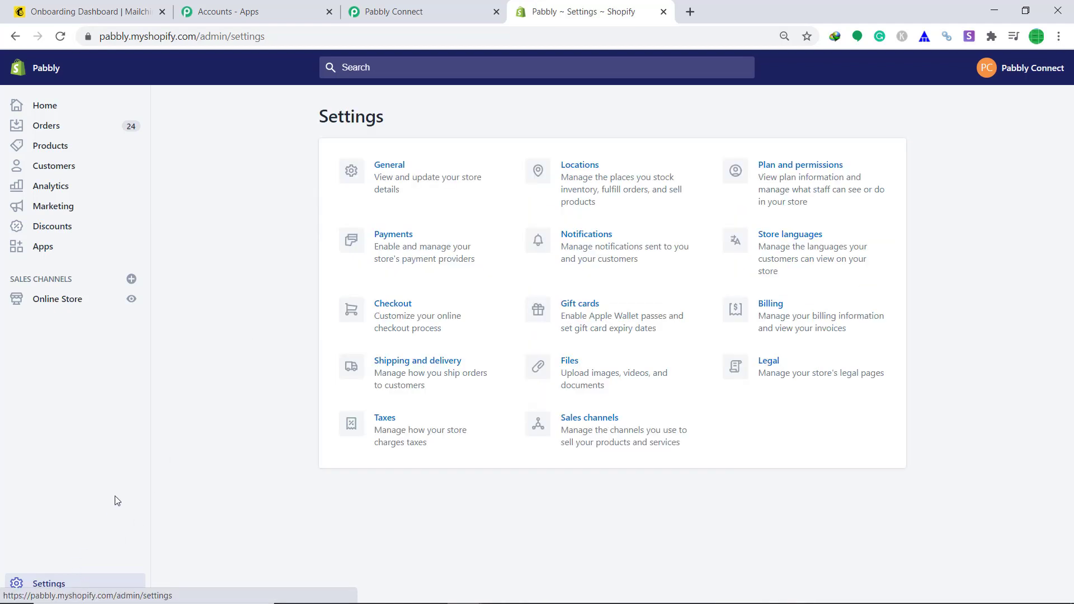
left_click(599, 257)
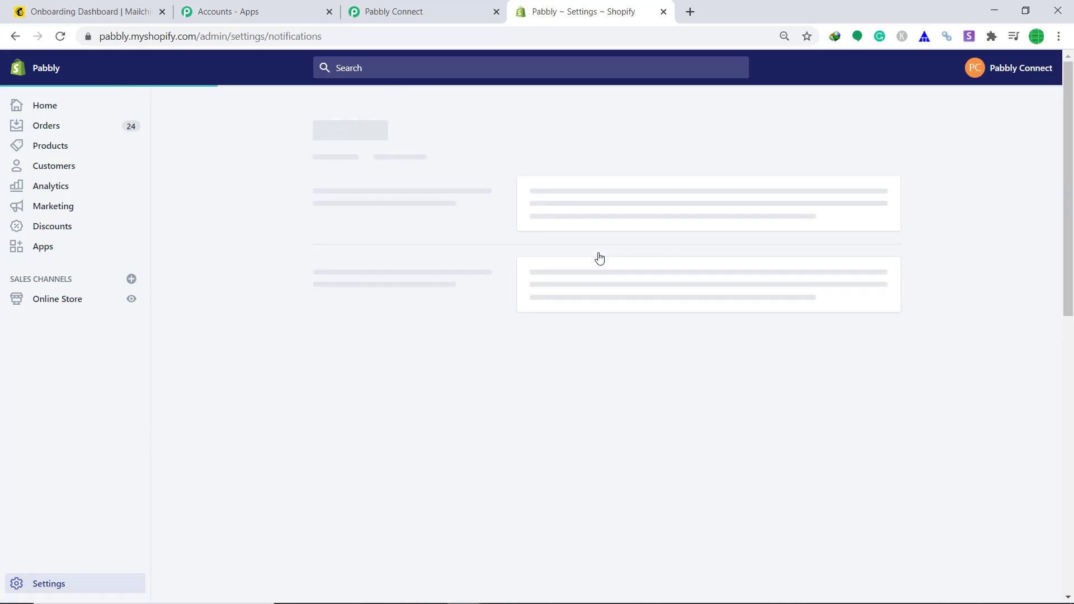
scroll(618, 234, "down", 10)
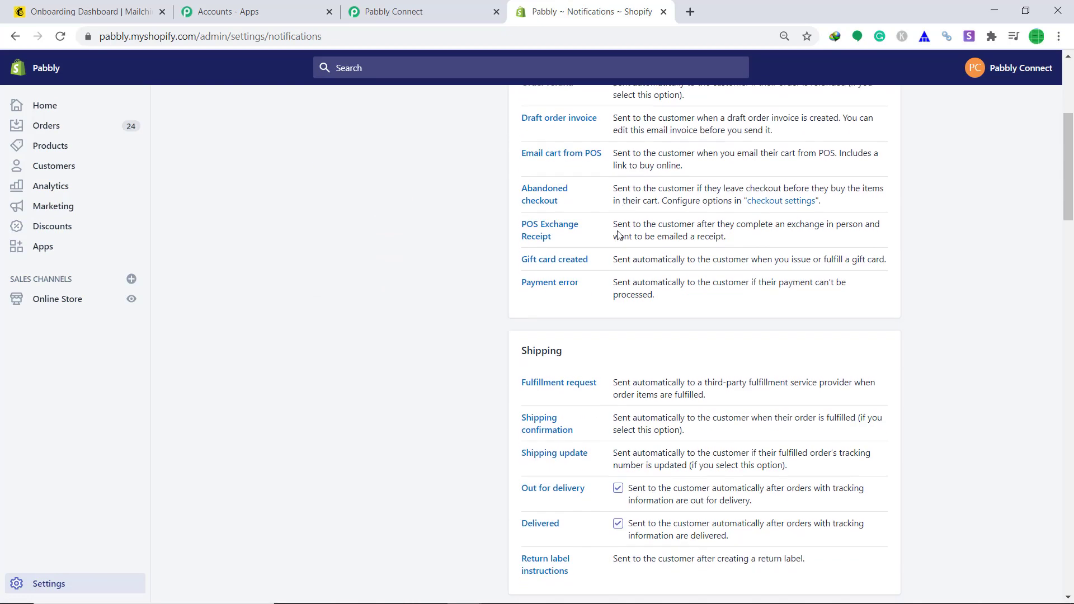
scroll(618, 235, "down", 15)
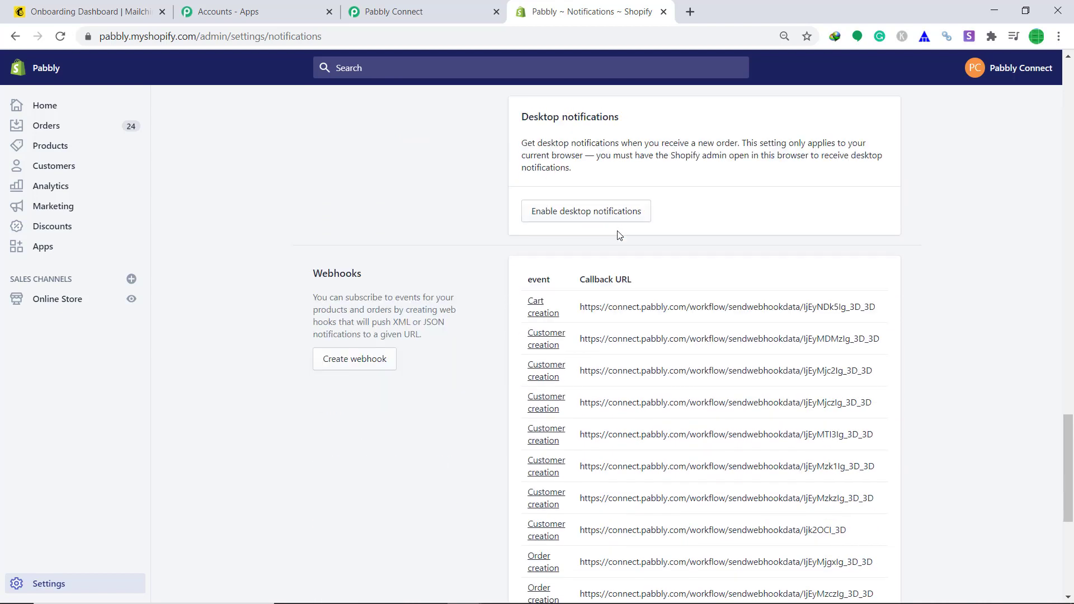
- Start a new Shopify webhook with the Customer creation event
left_click(374, 364)
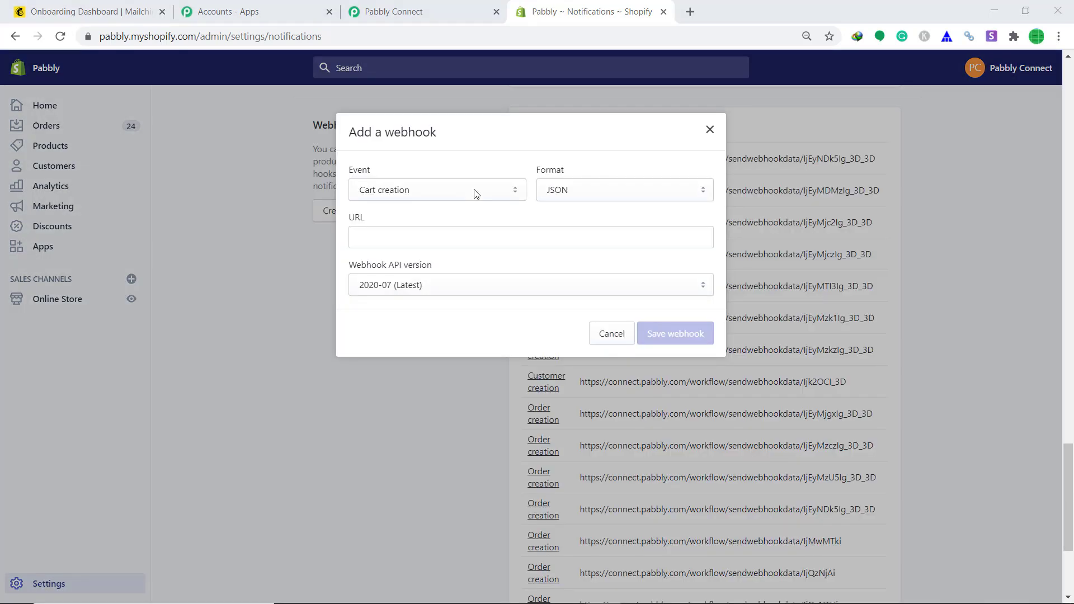
left_click(414, 194)
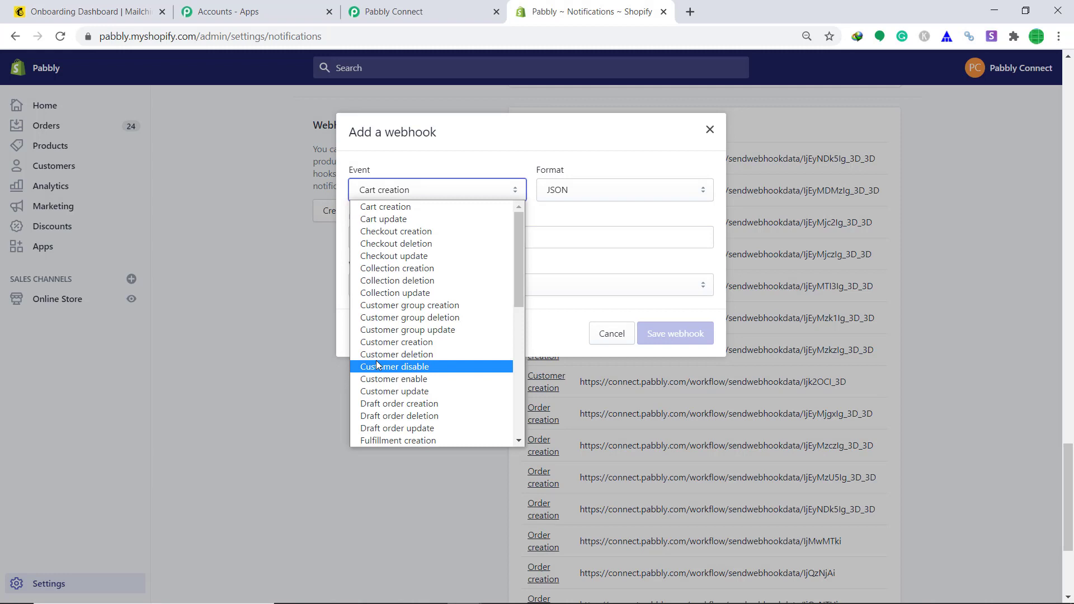
left_click(403, 342)
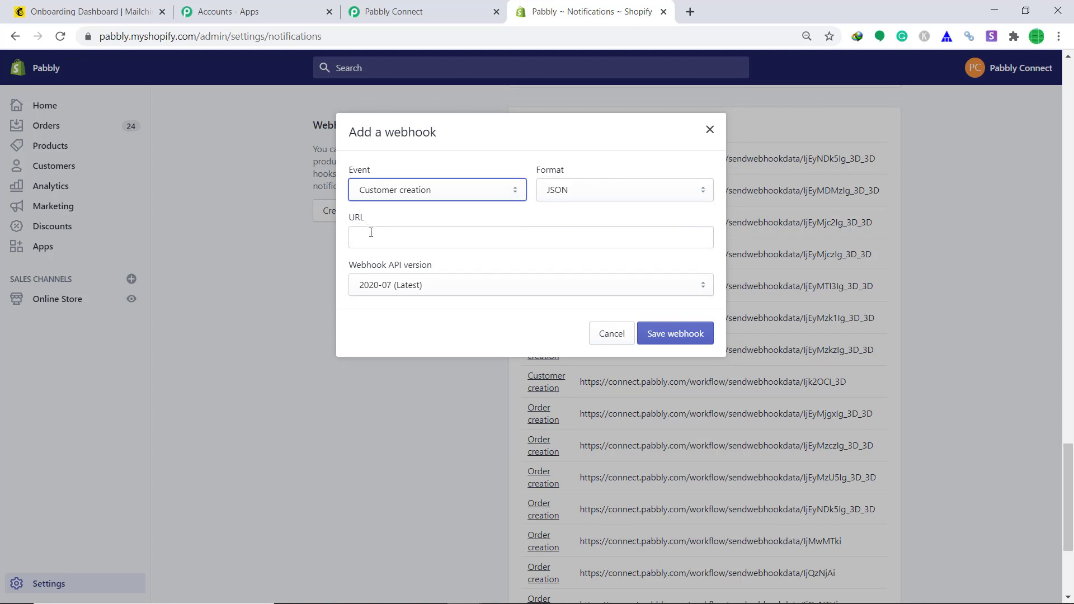
- Paste the Pabbly workflow's webhook URL into the webhook's URL field and save the webhook
left_click(392, 12)
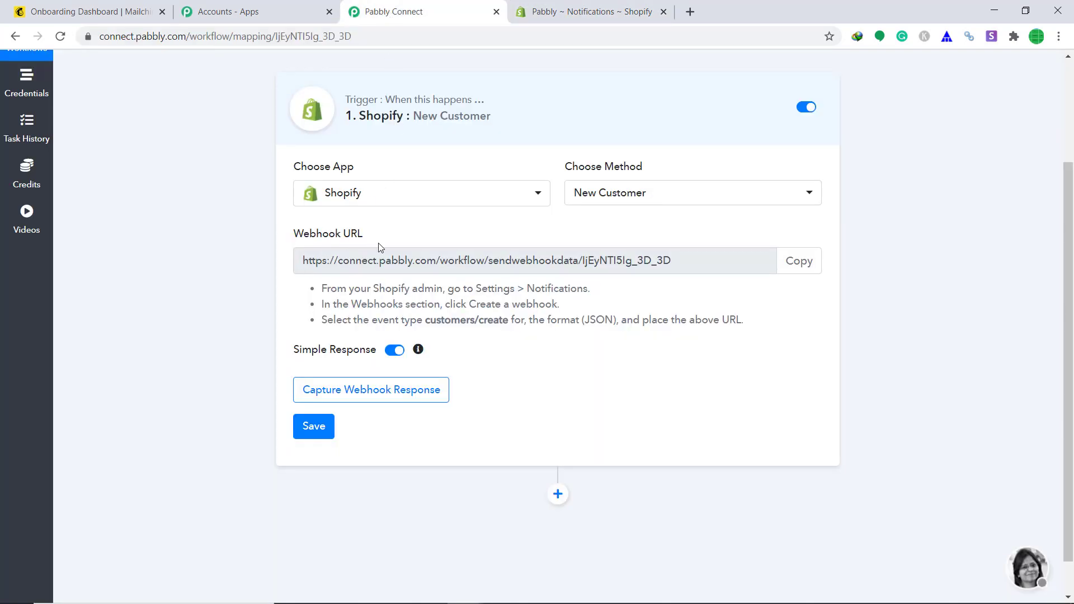
left_click(800, 261)
left_click(587, 11)
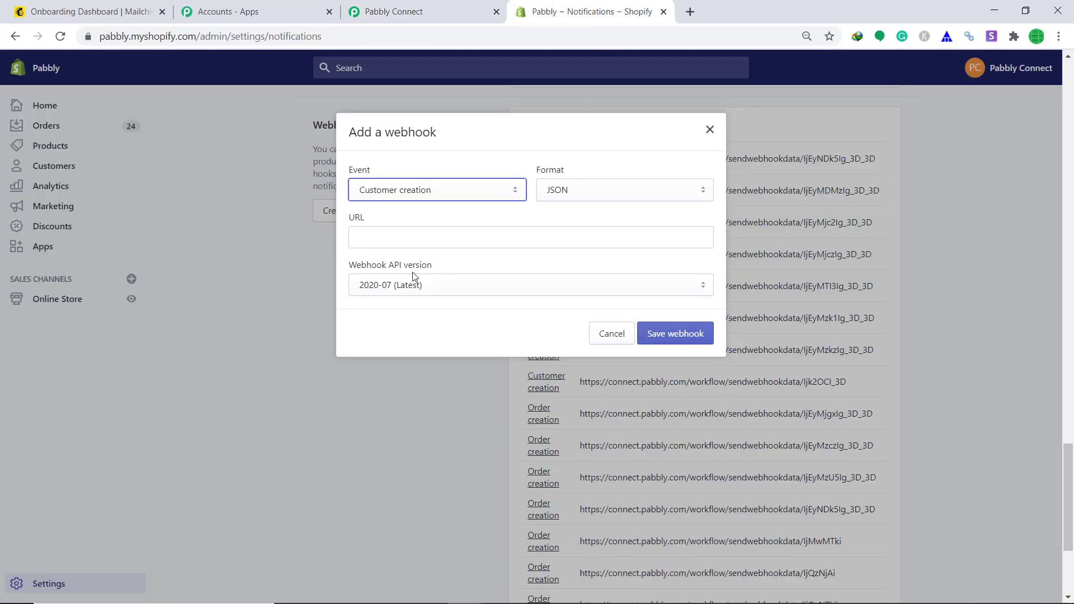
right_click(398, 238)
left_click(436, 340)
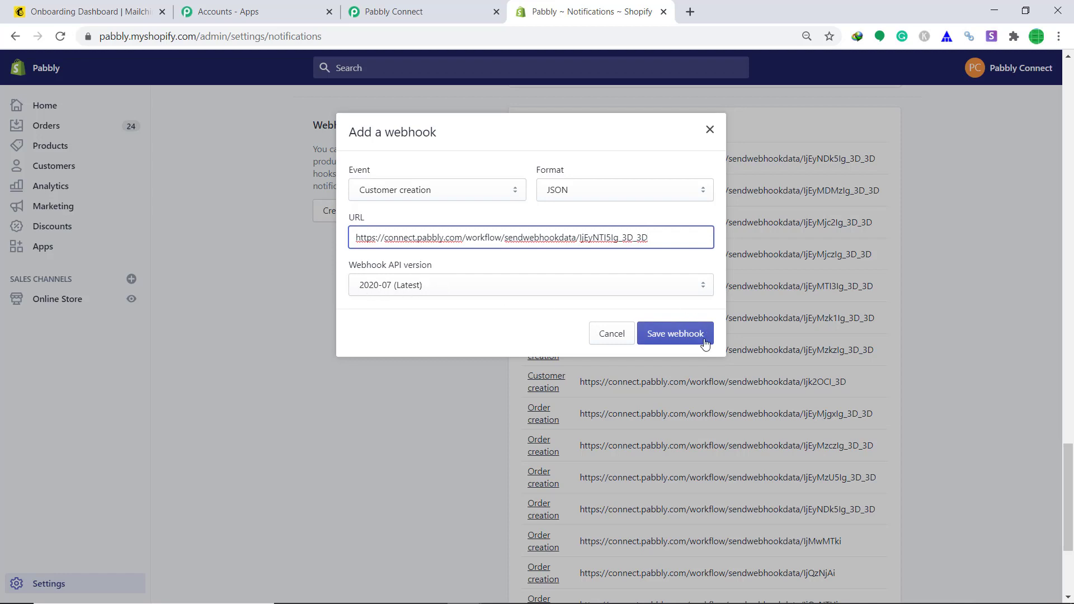
left_click(678, 343)
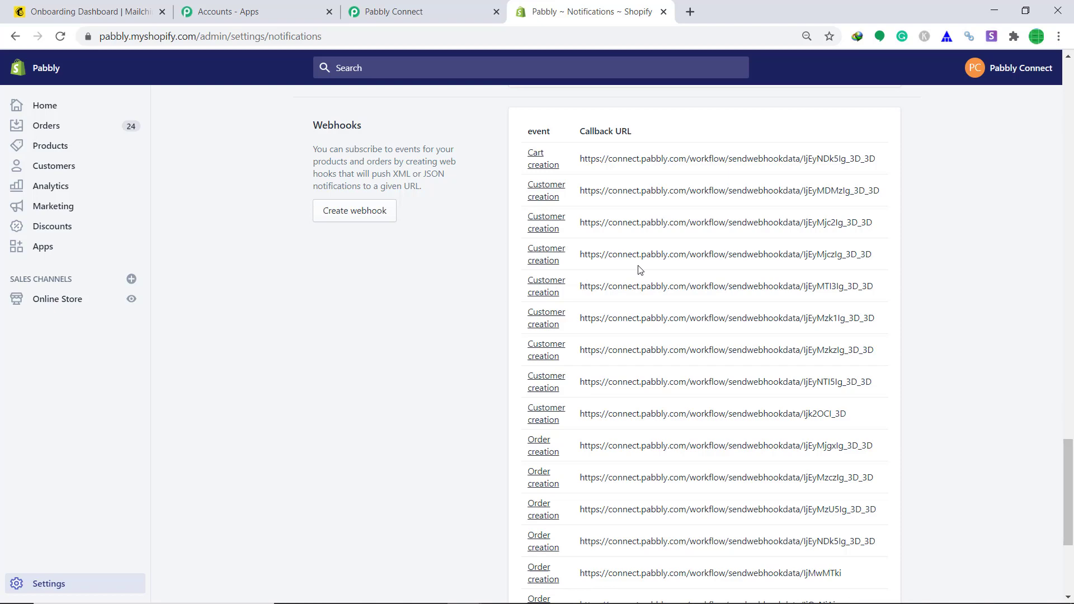
- Start capturing the webhook response on the Pabbly trigger, then return to the Shopify tab
left_click(411, 11)
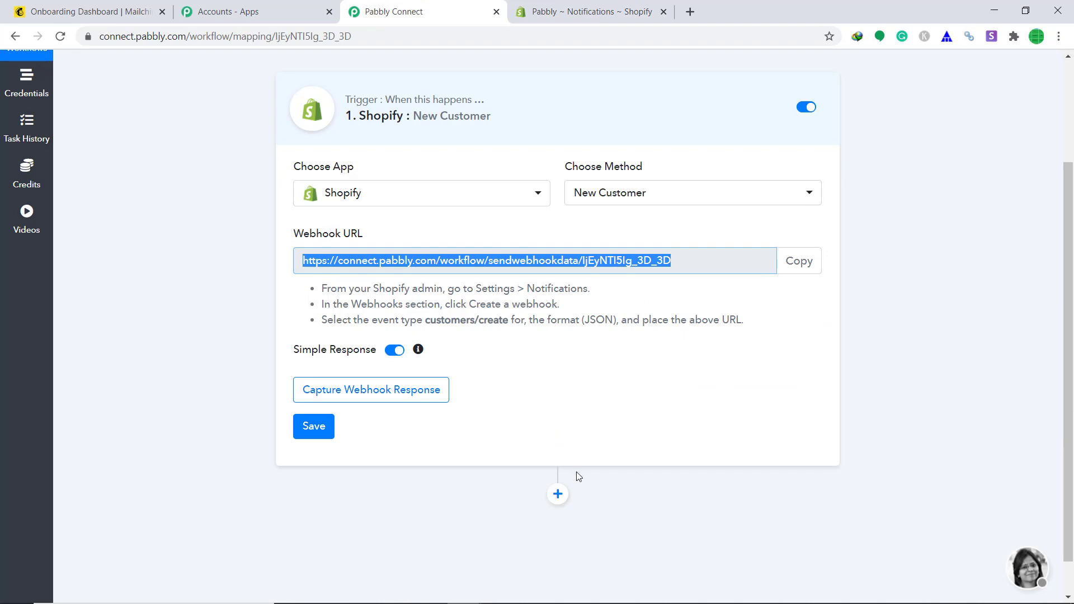
left_click(390, 398)
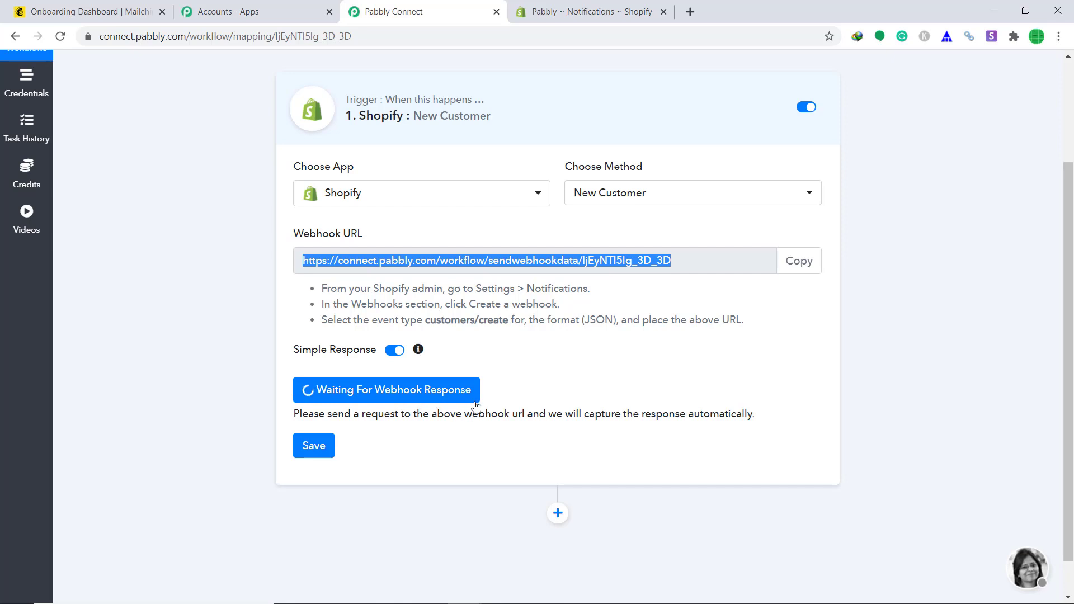
left_click(559, 11)
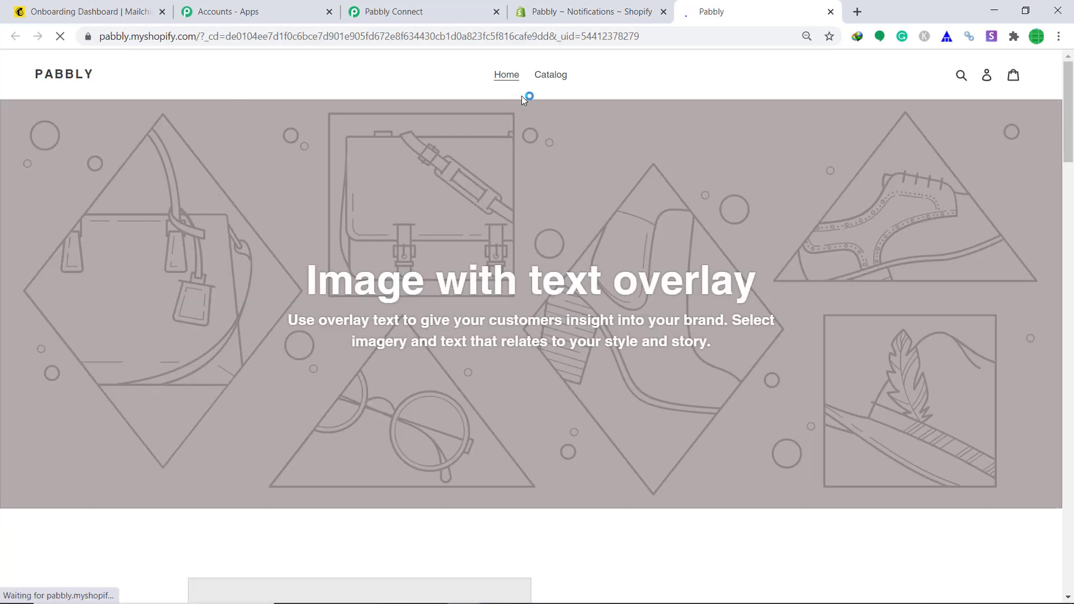
- Open the storefront's Create account form and enter the customer's first name, last name and email
left_click(988, 78)
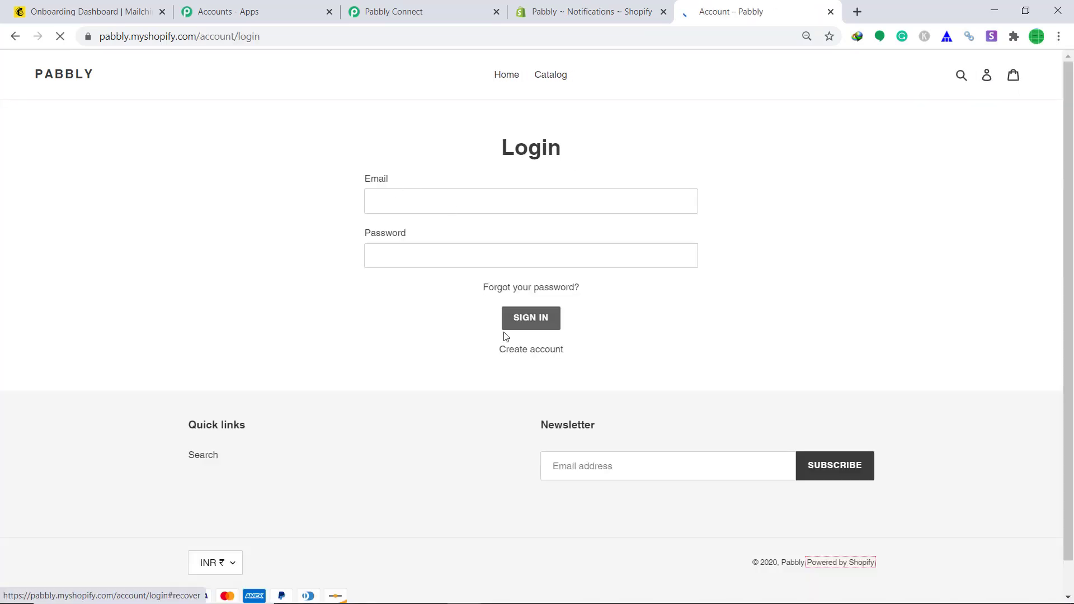
left_click(520, 351)
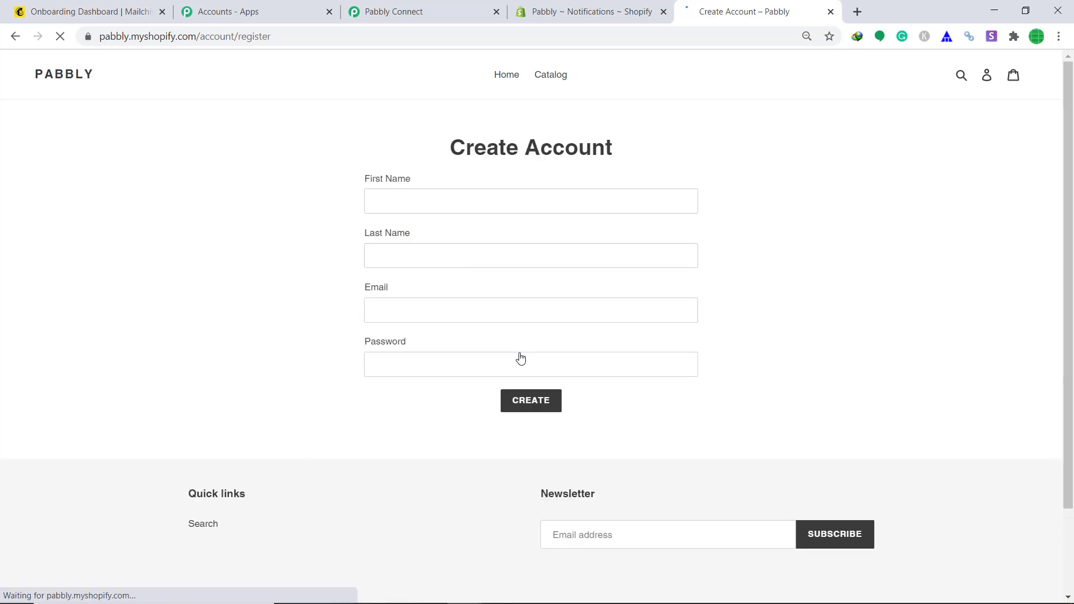
left_click(423, 204)
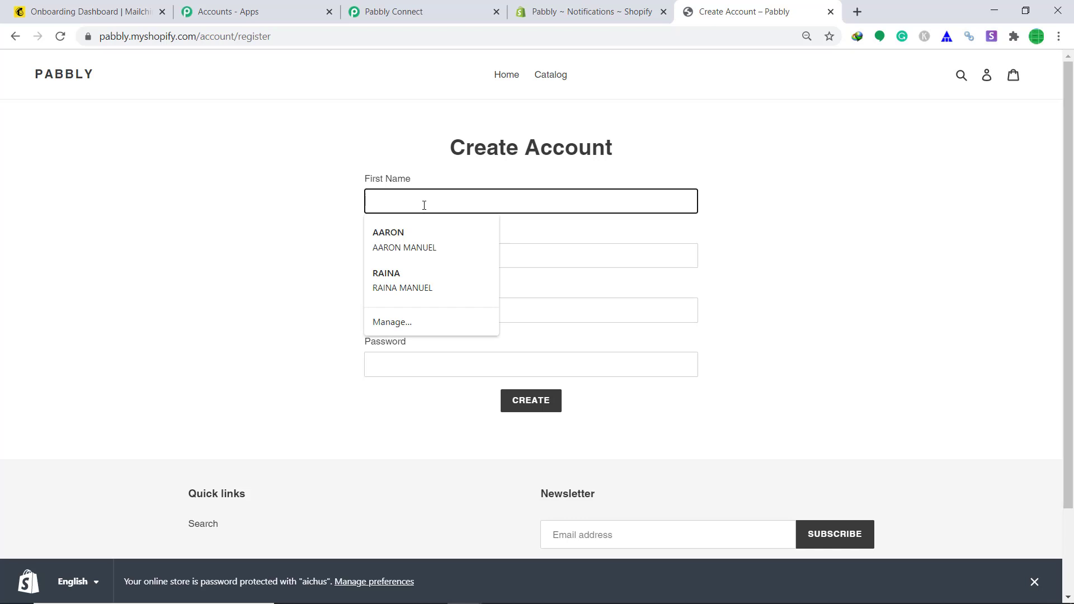
type("Throne")
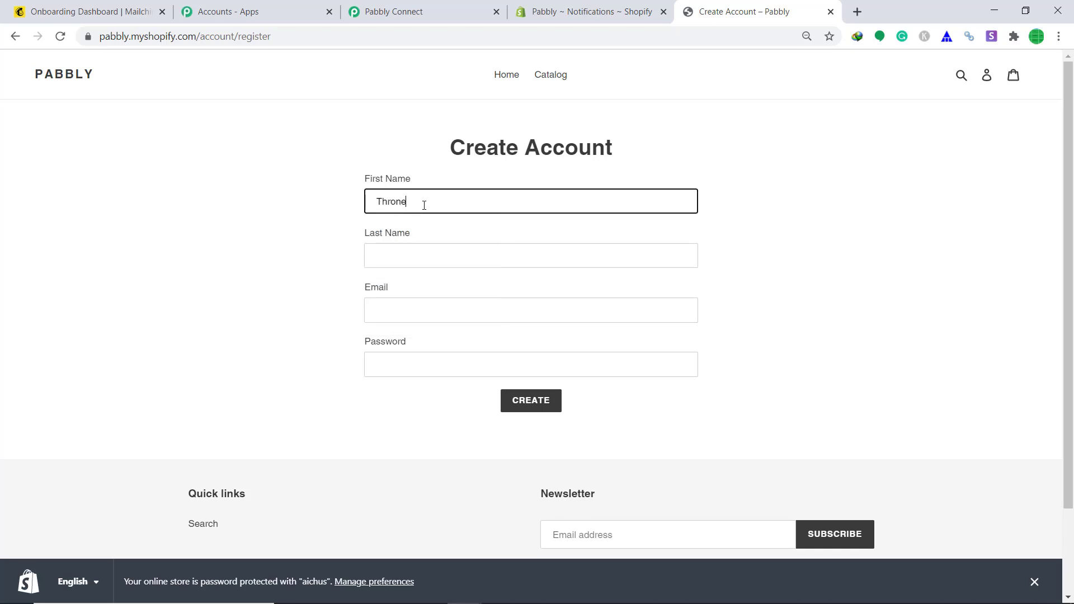
left_click(372, 258)
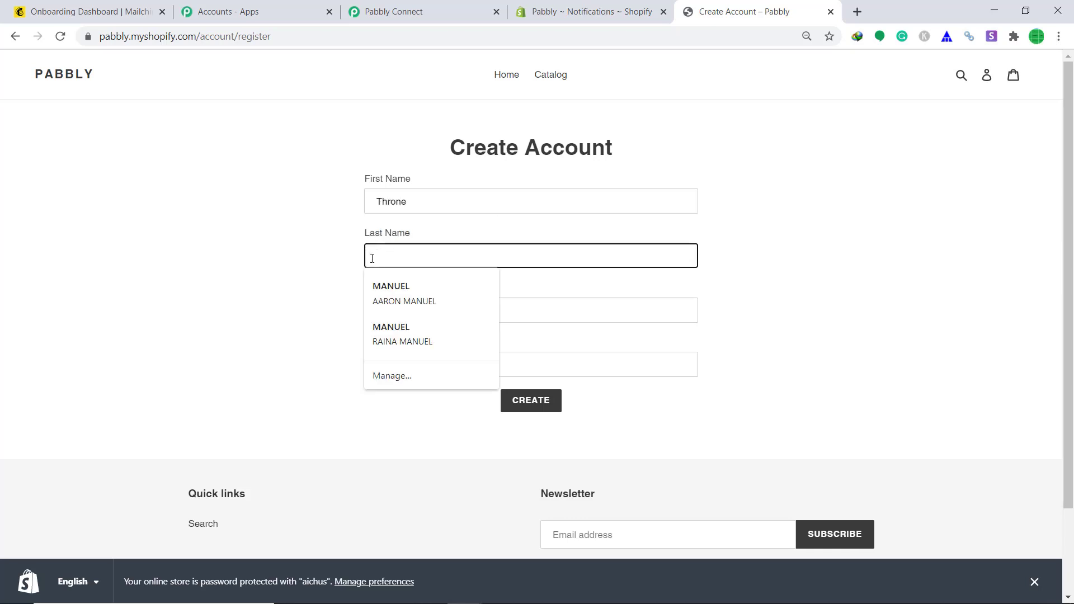
type("Jiggles")
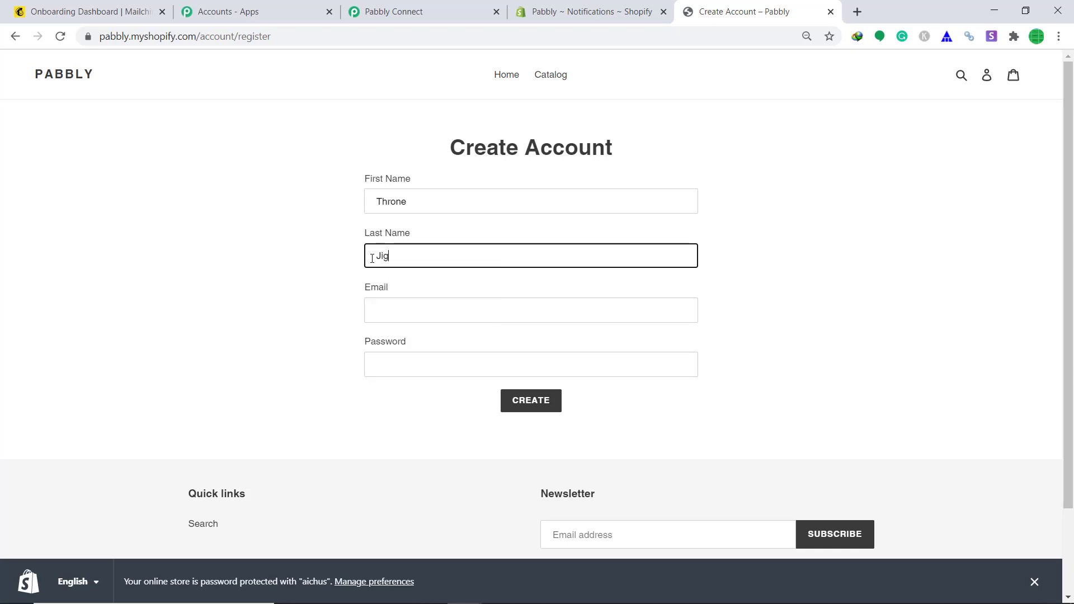
left_click(389, 307)
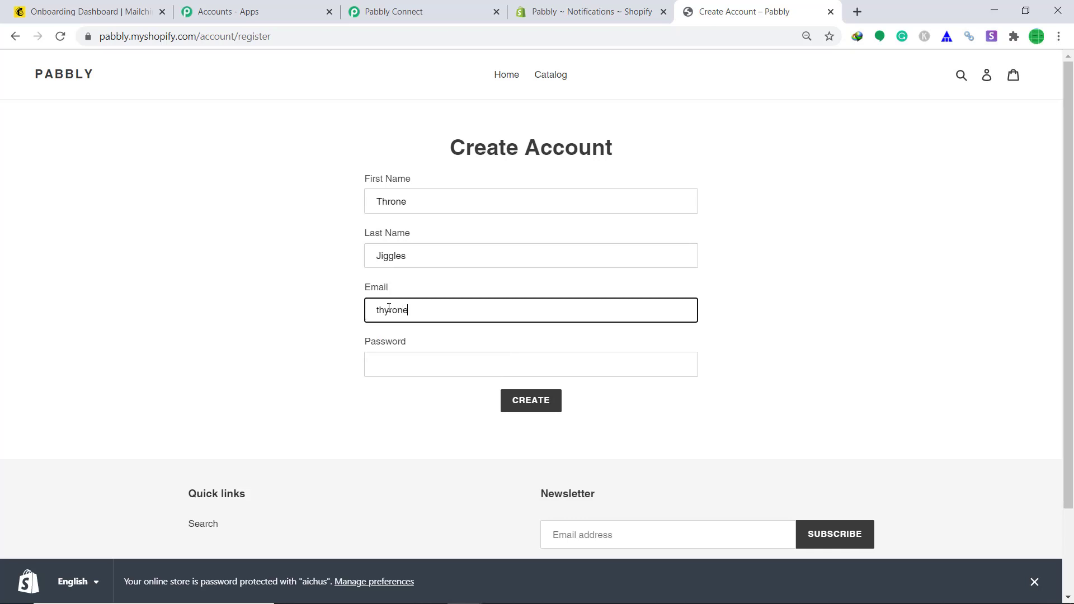
- Enter the account password, submit the registration and pass the reCAPTCHA check
left_click(416, 369)
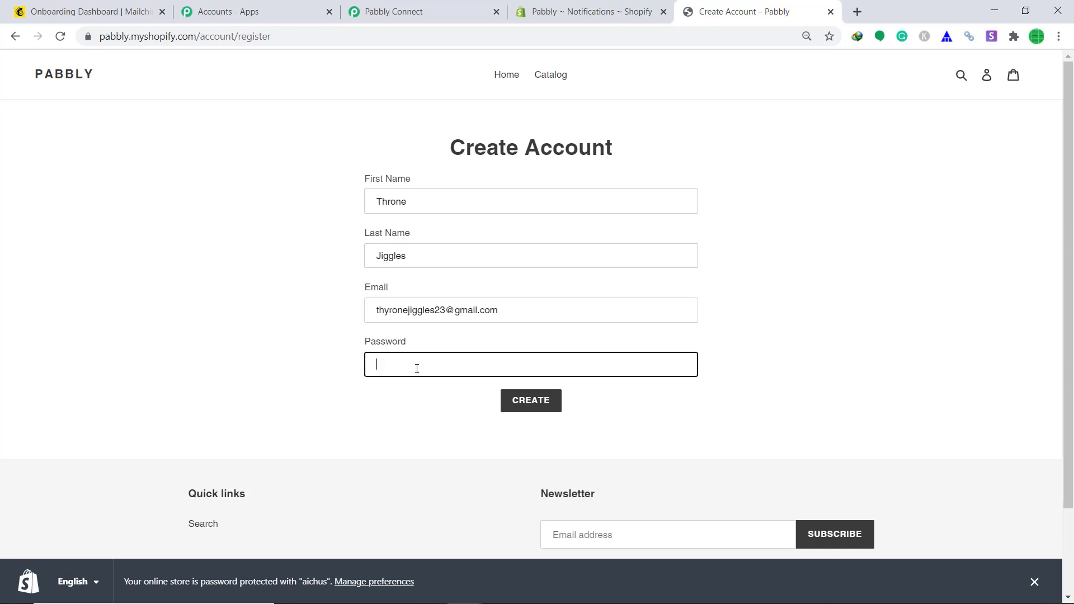
type("••••")
left_click(541, 410)
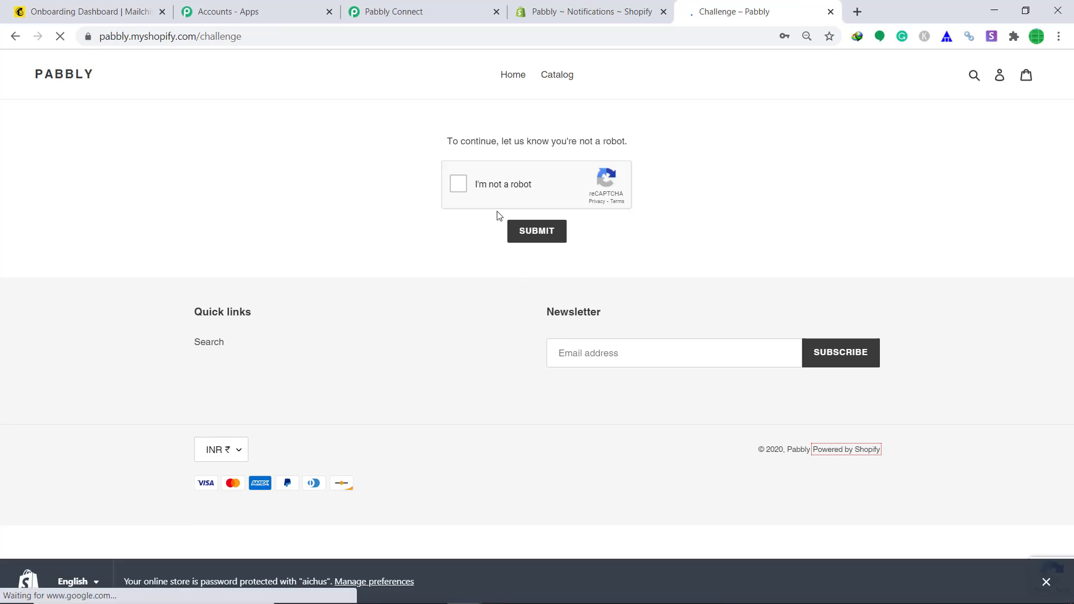
left_click(459, 186)
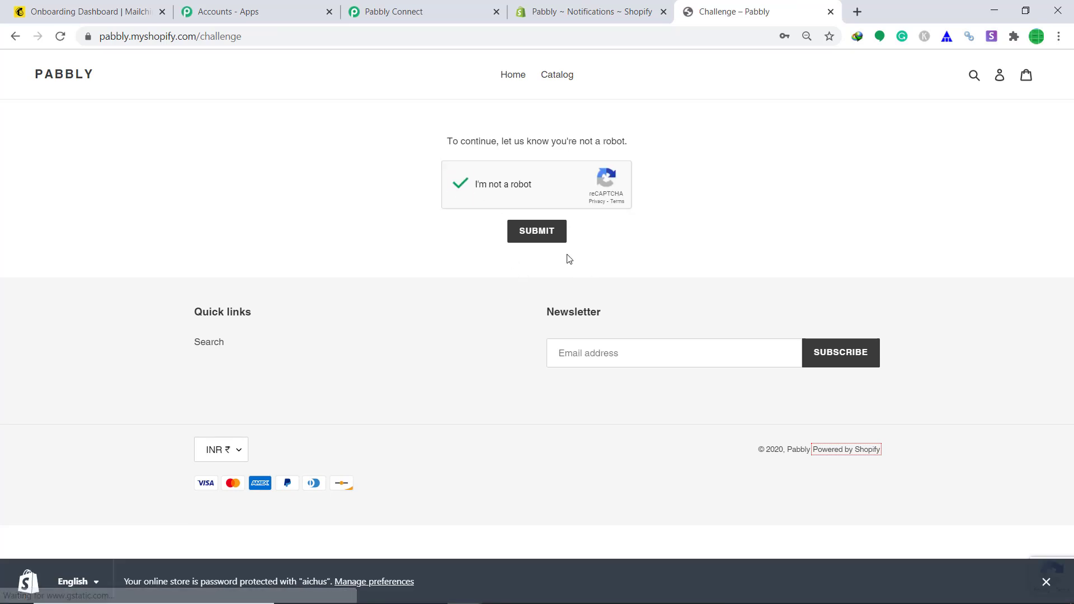
left_click(543, 239)
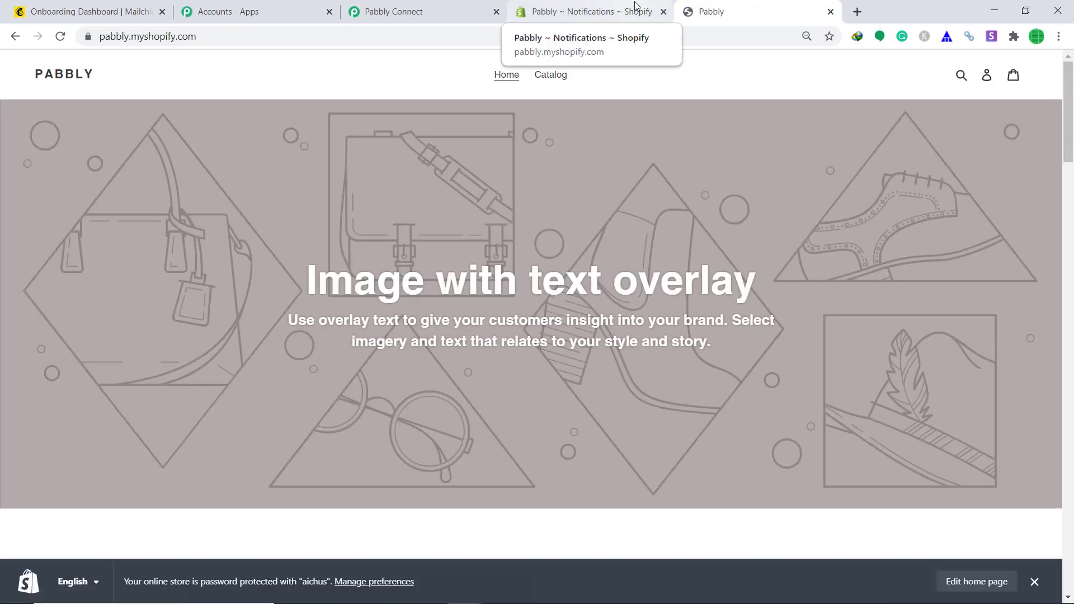
- Review the captured webhook fields: id, email, first_name, last_name and currency INR
left_click(454, 7)
scroll(729, 307, "down", 3)
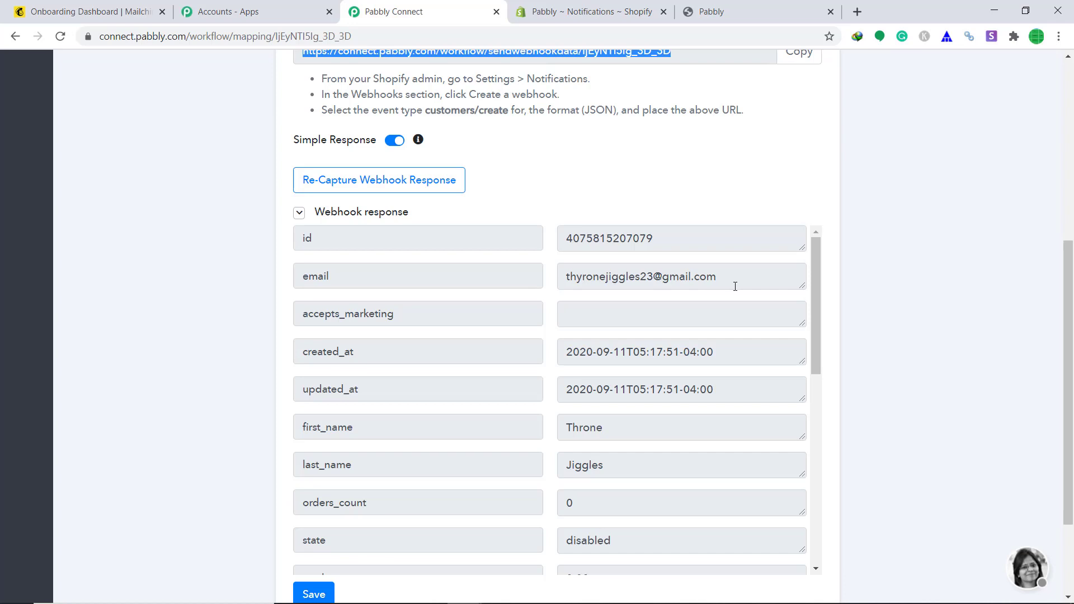
scroll(724, 314, "down", 3)
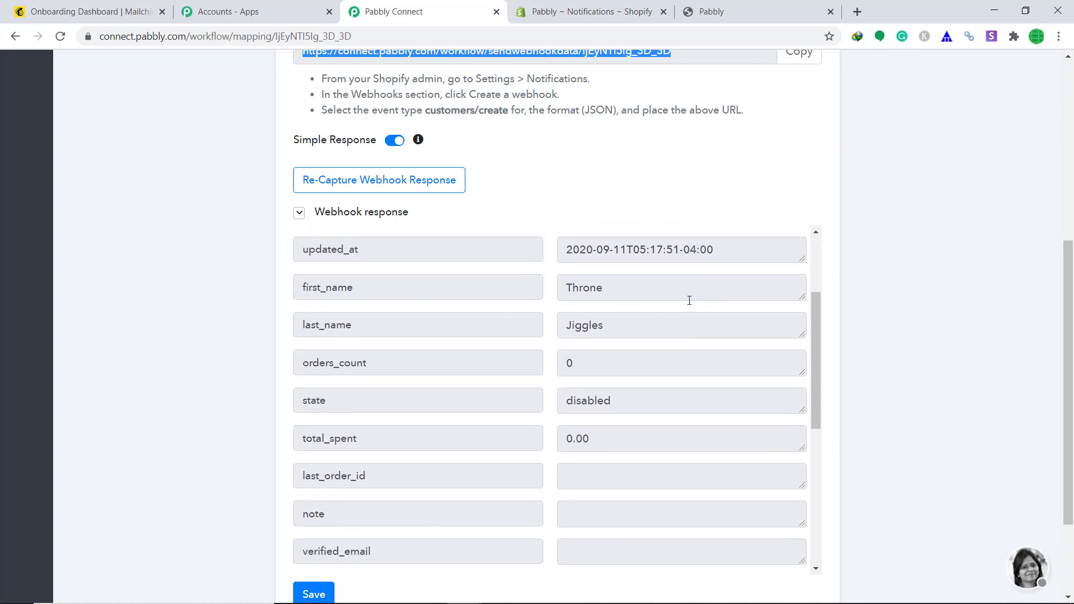
scroll(646, 349, "down", 6)
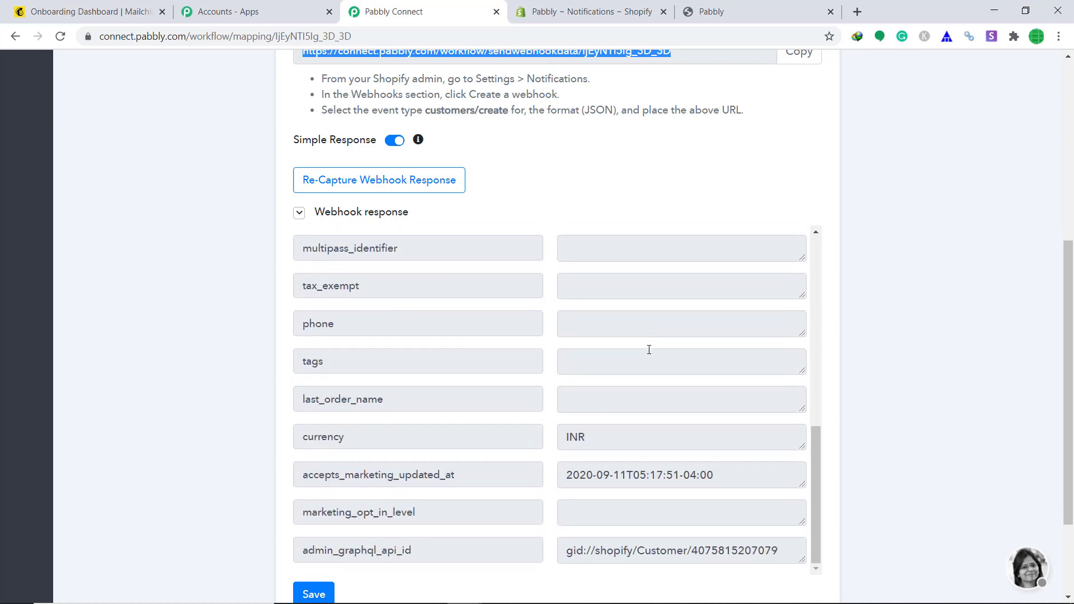
scroll(675, 414, "down", 3)
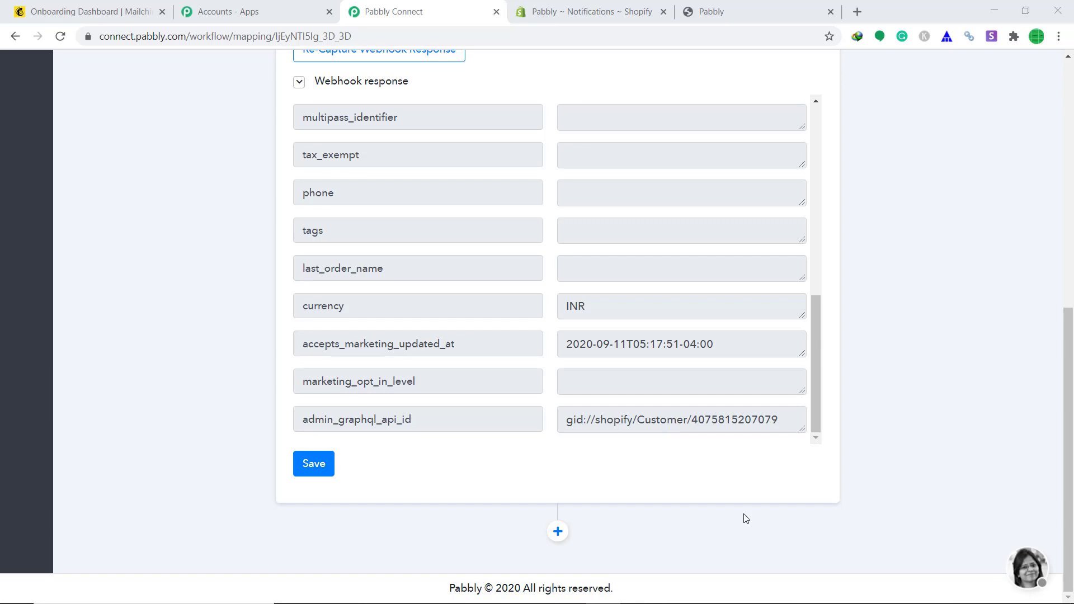
- Add a MailChimp Add New Member action after the trigger and open its connection form
left_click(558, 531)
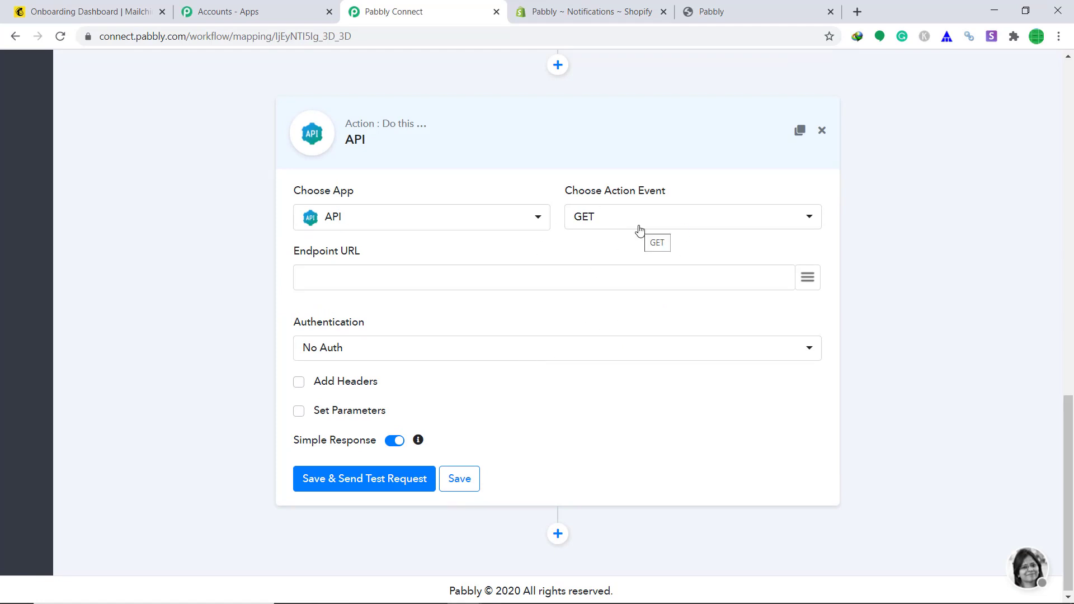
left_click(461, 222)
type("m")
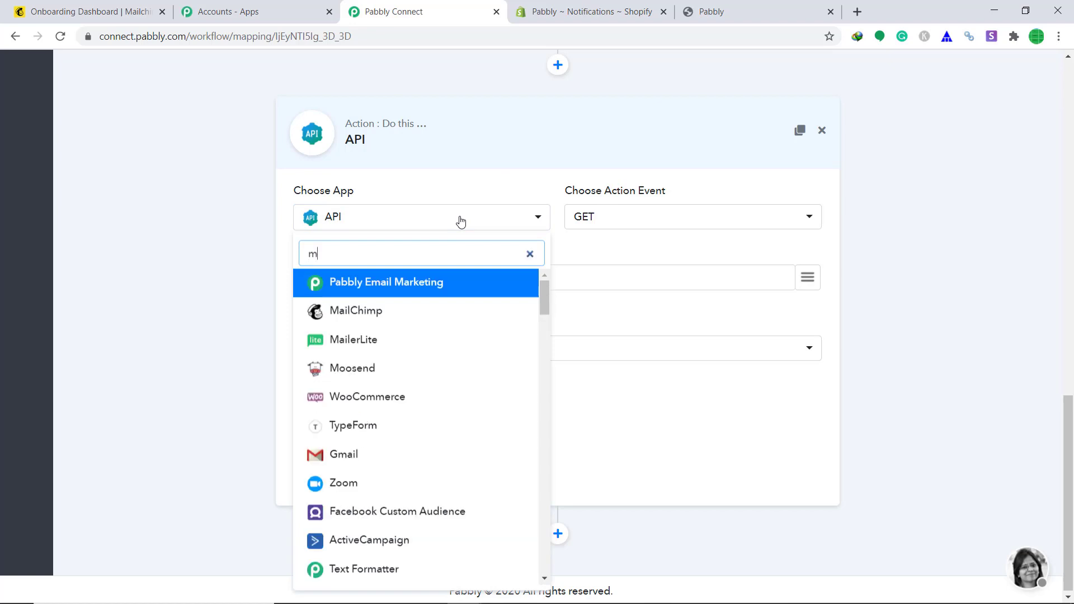
left_click(446, 308)
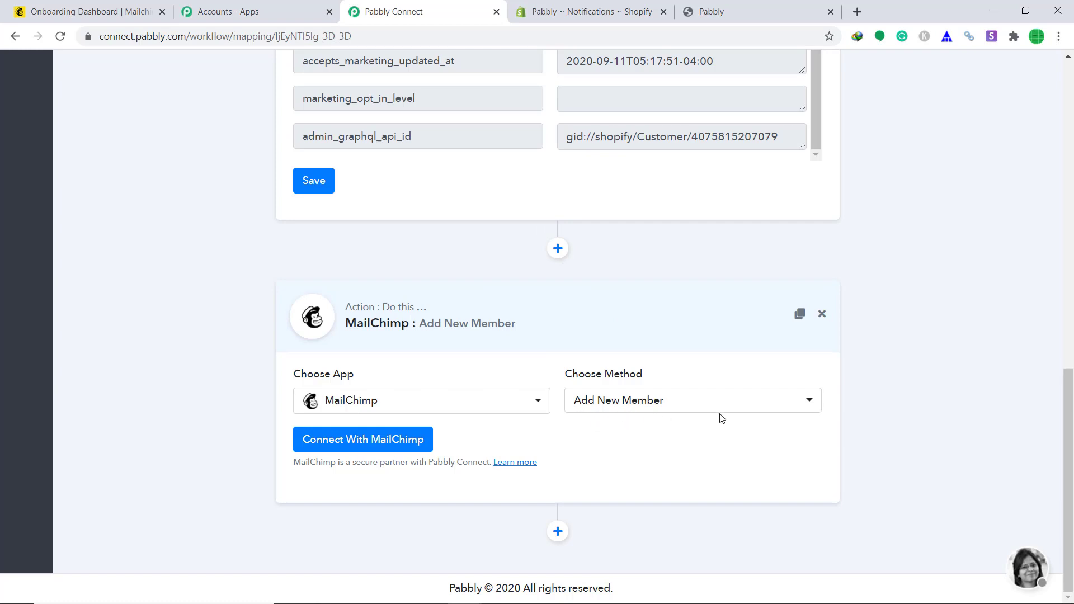
left_click(333, 447)
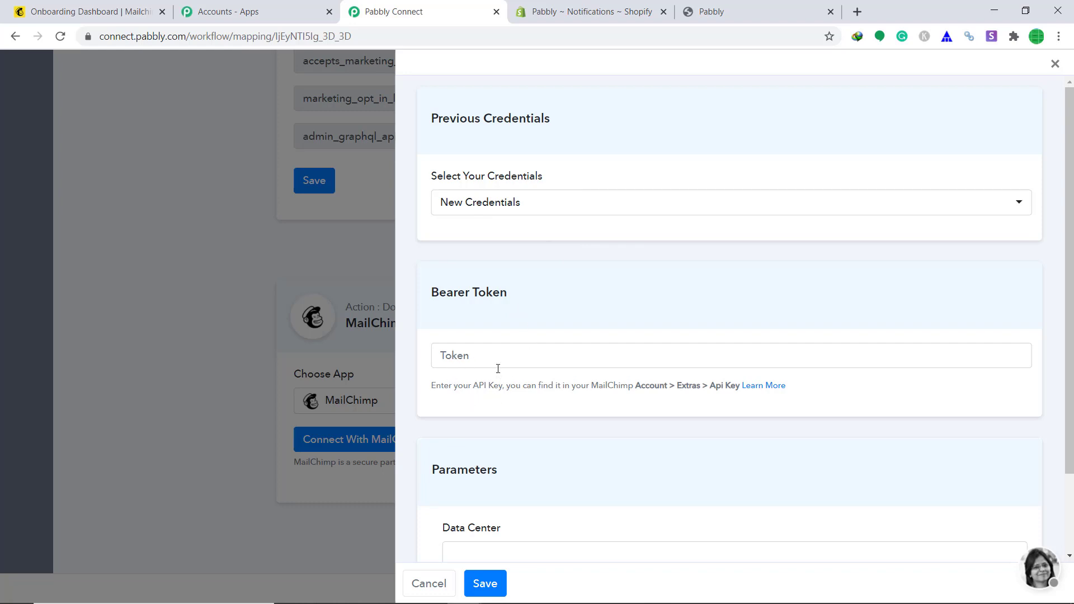
- In Mailchimp, navigate to Account > Extras > API keys
left_click(86, 7)
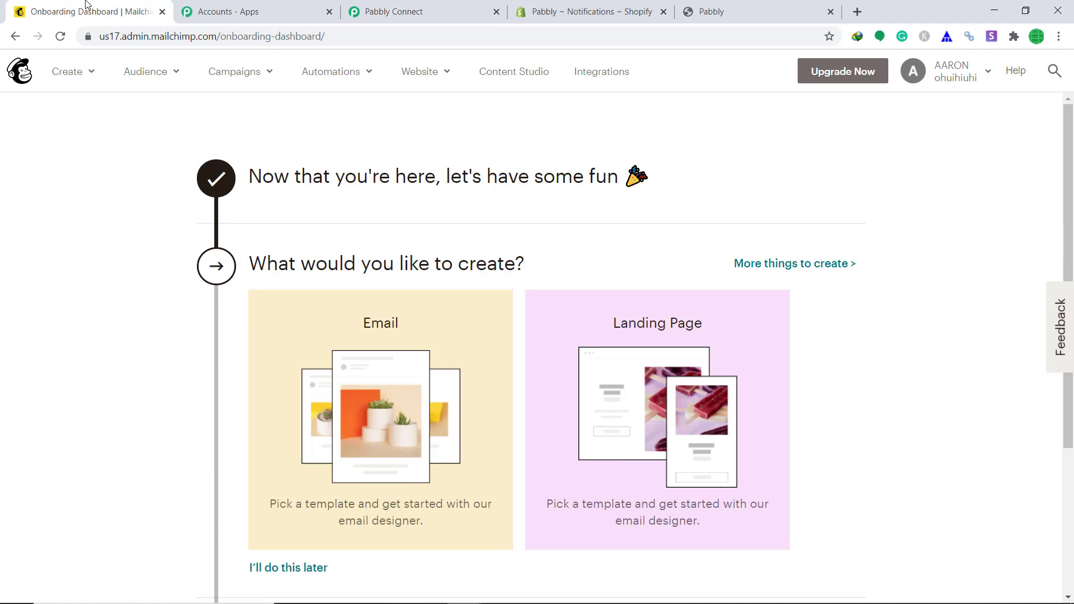
left_click(960, 79)
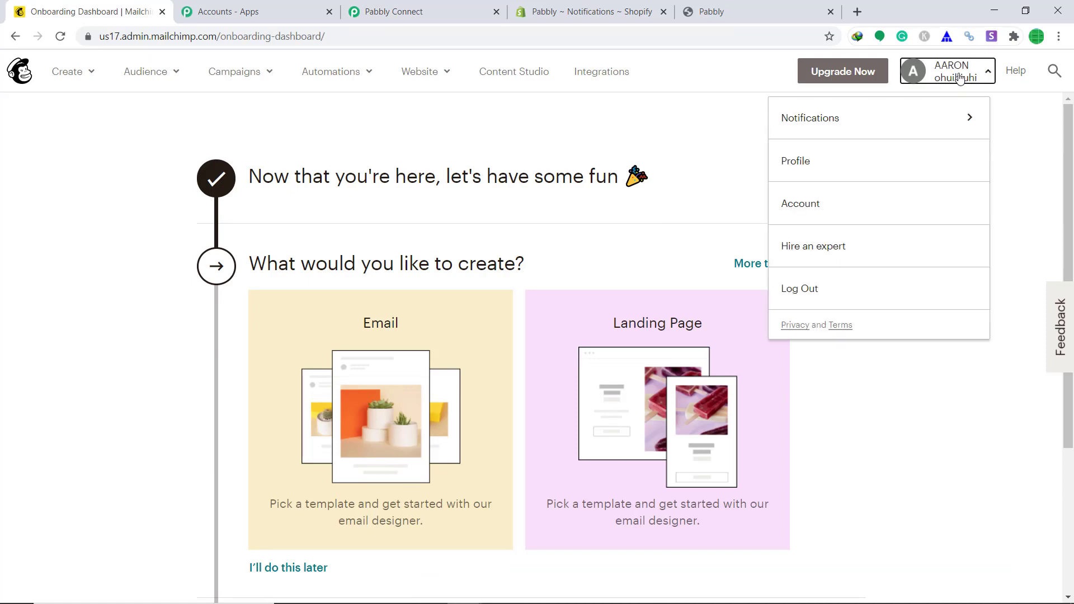
left_click(842, 203)
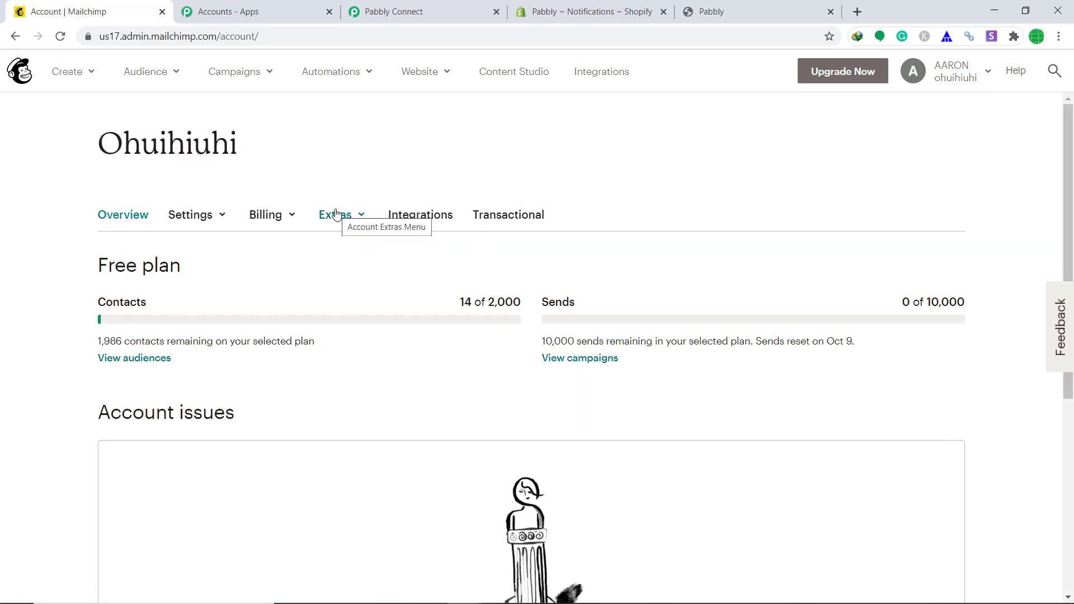
left_click(336, 214)
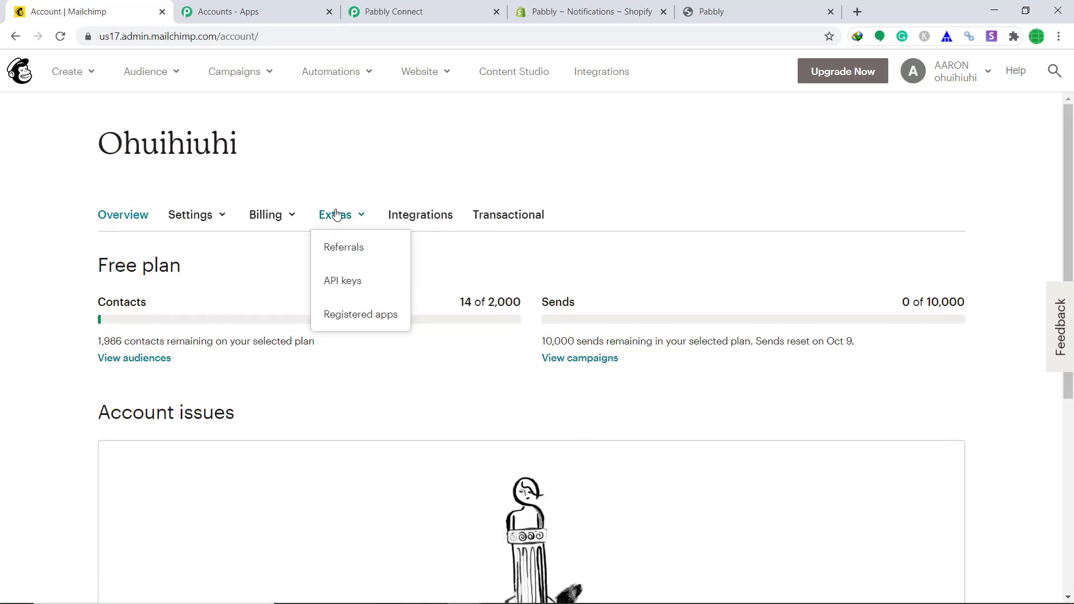
left_click(349, 284)
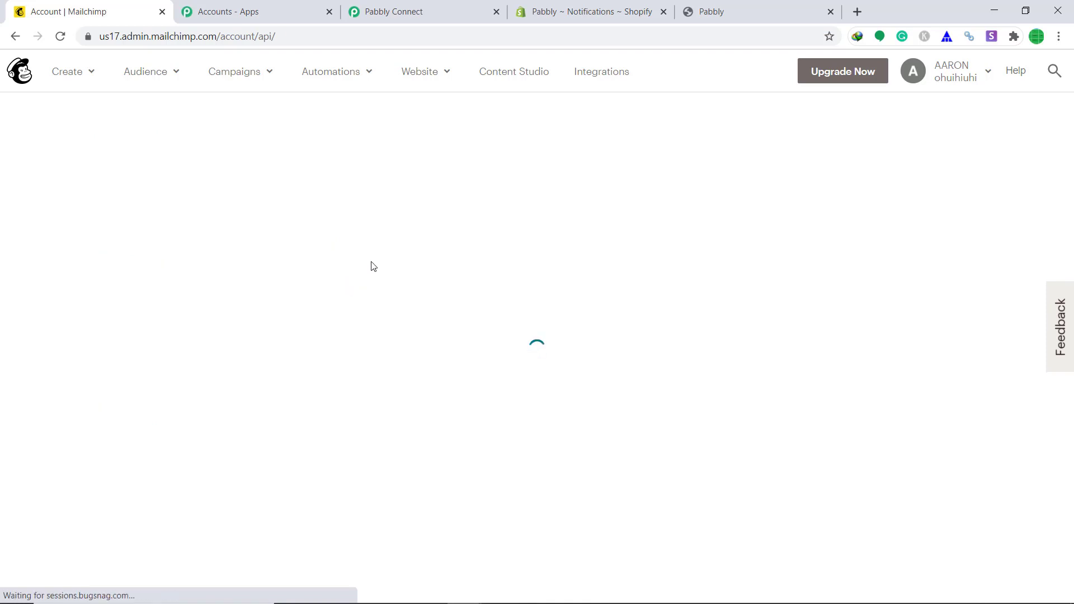
- Select the account's API key in the table and copy it
scroll(523, 406, "down", 3)
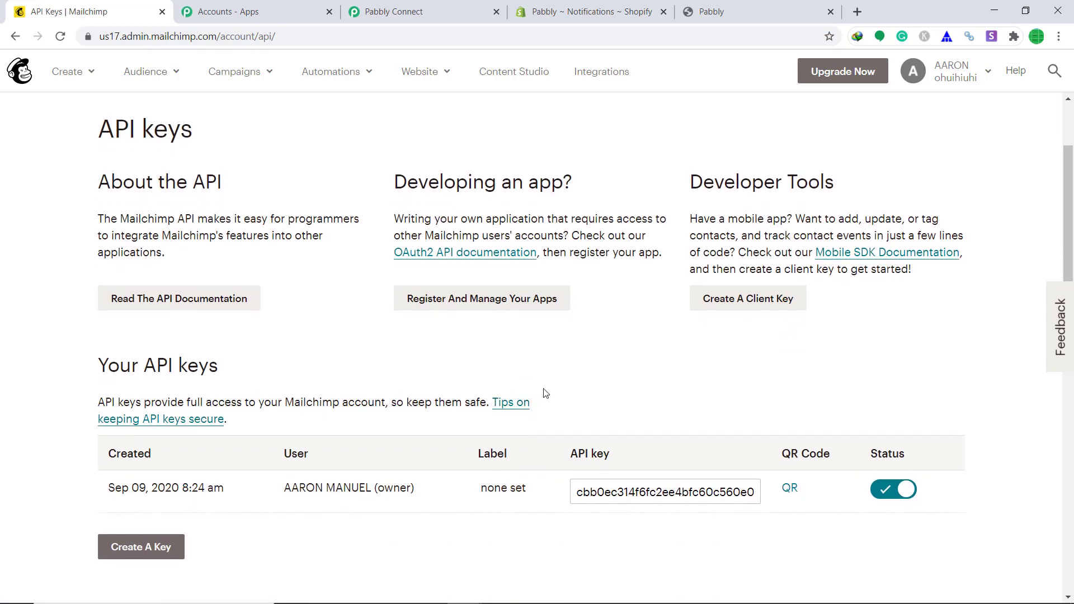
left_click_drag(751, 492, 552, 496)
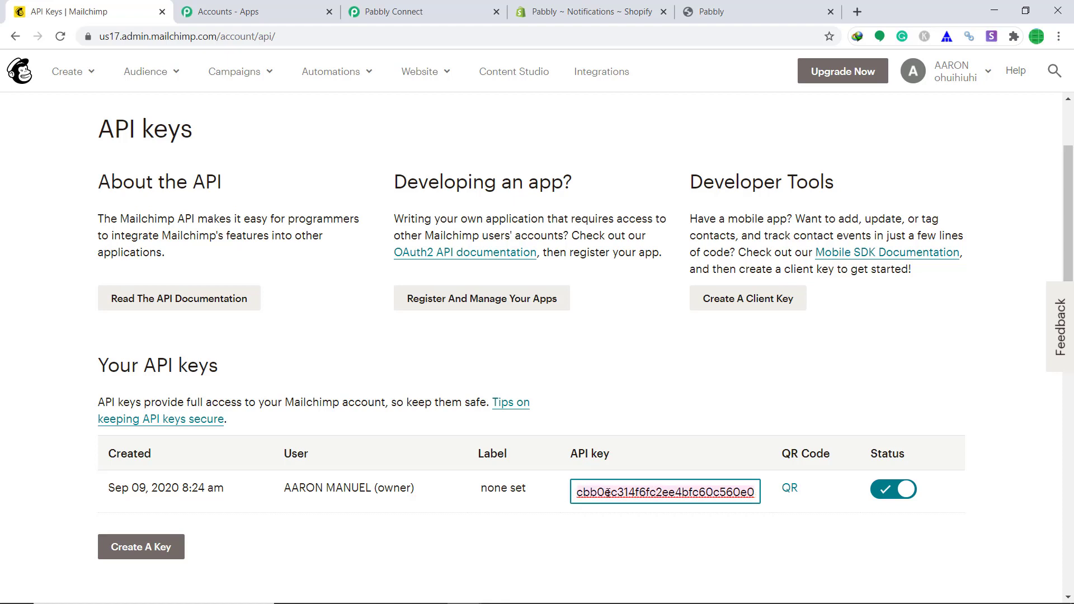
right_click(606, 493)
left_click(667, 289)
- Paste the Mailchimp API key into the MailChimp credentials' Bearer Token field
left_click(404, 11)
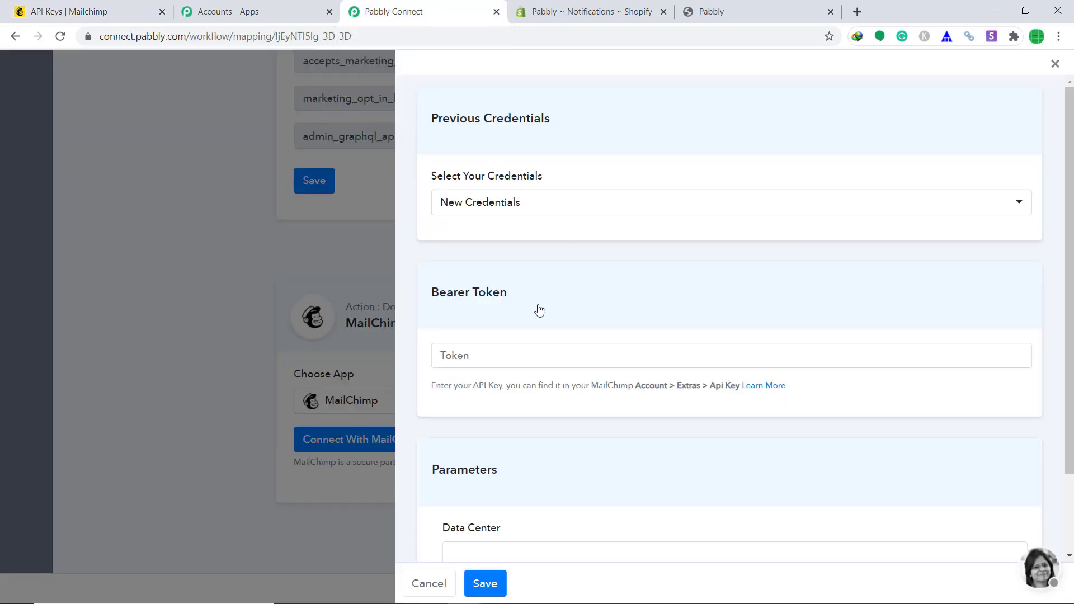
right_click(509, 356)
left_click(548, 459)
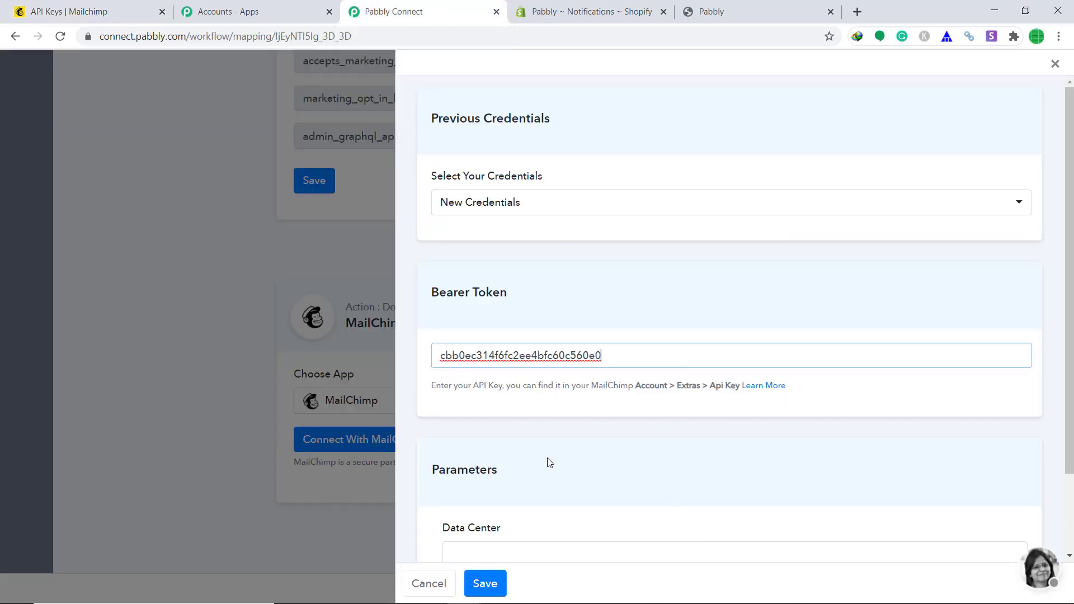
scroll(671, 425, "down", 2)
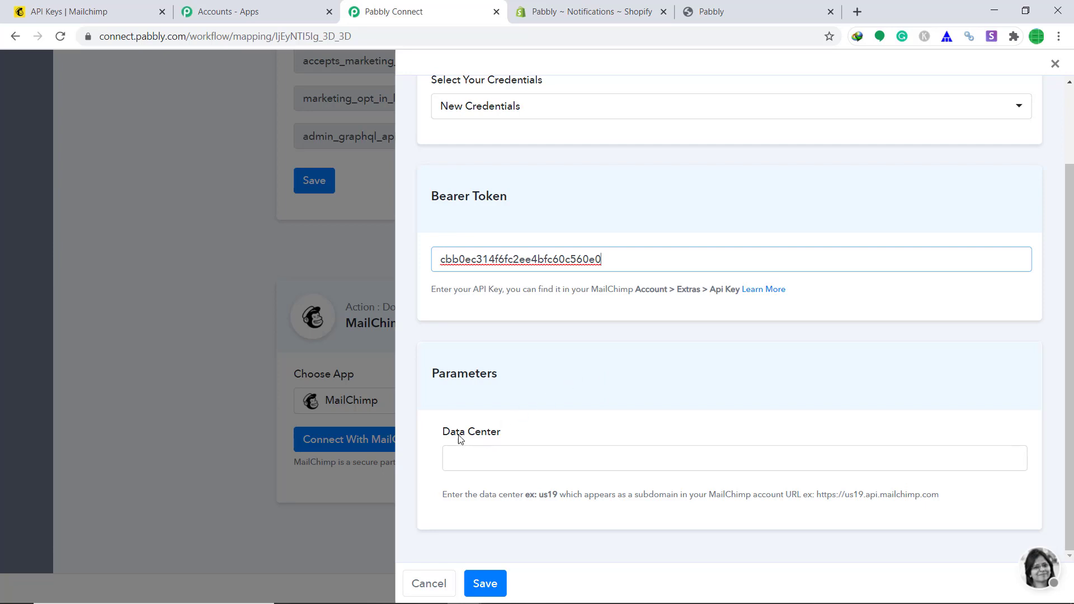
- Copy the data-center code us17 from the Mailchimp account's web address
left_click(62, 11)
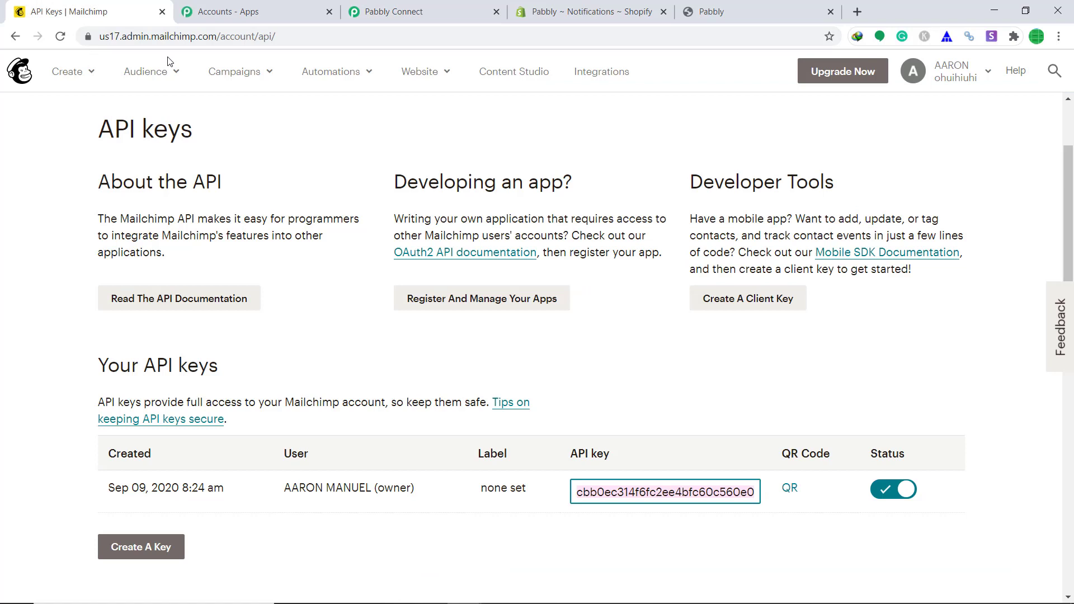
left_click(118, 39)
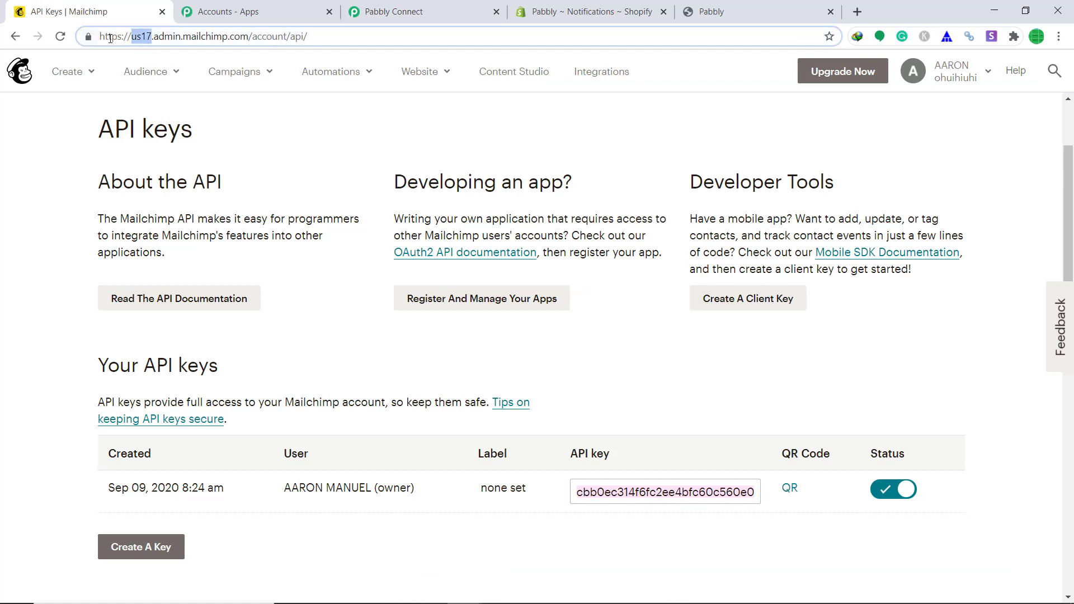
double_click(139, 42)
right_click(141, 36)
left_click(180, 110)
left_click(255, 7)
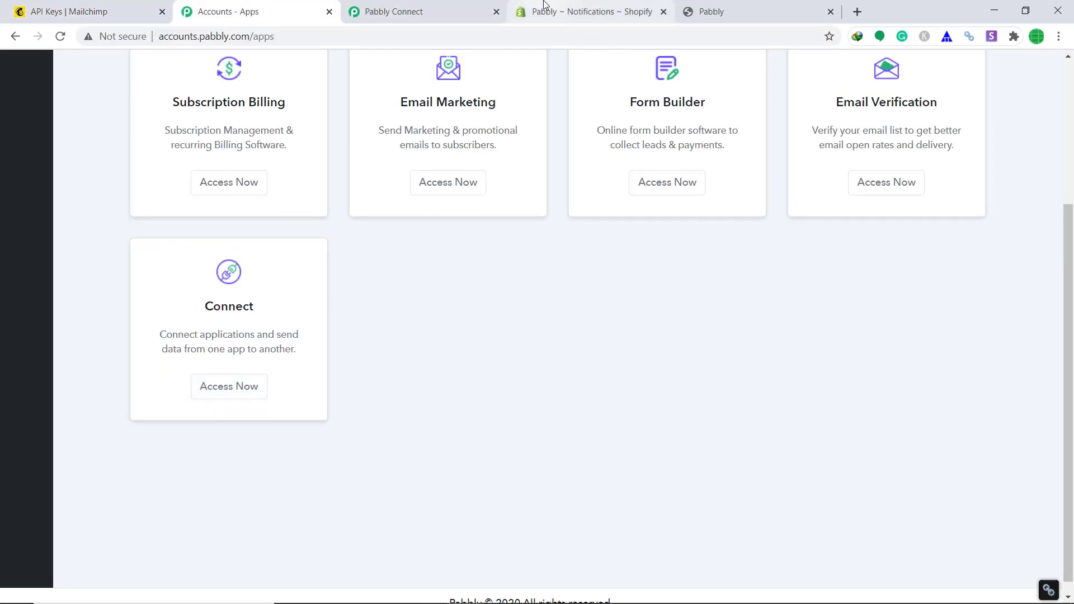
- Paste us17 into the Data Center field and save the MailChimp credentials
left_click(425, 11)
right_click(520, 460)
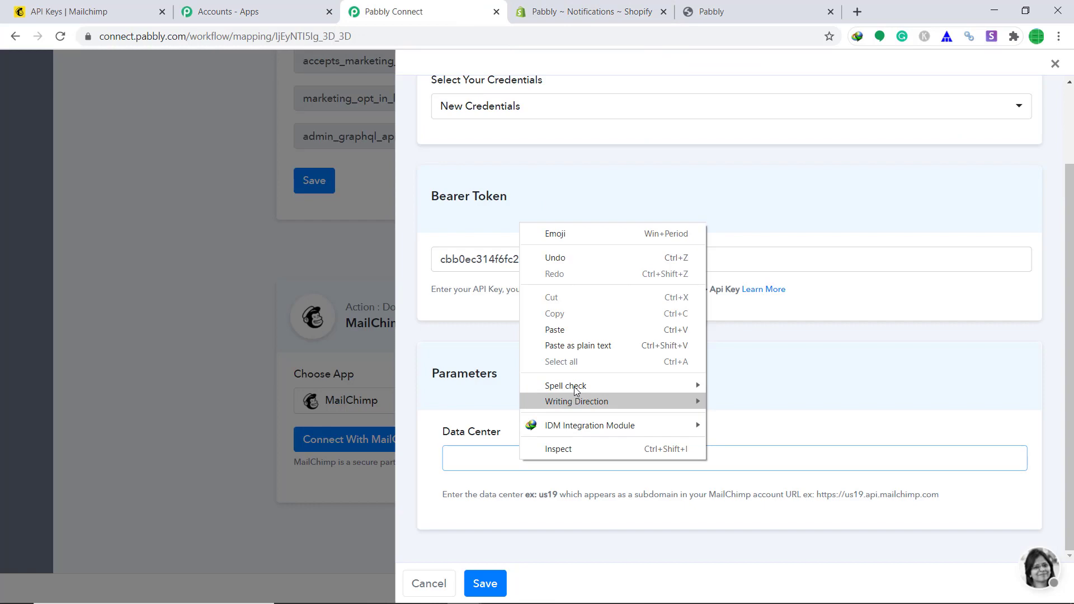
left_click(578, 330)
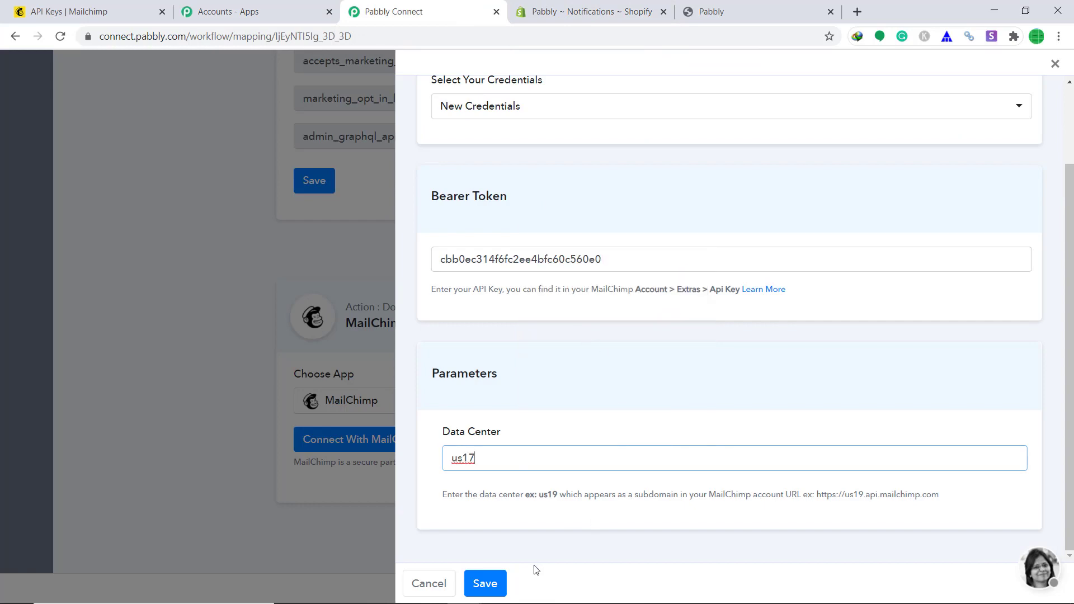
left_click(486, 583)
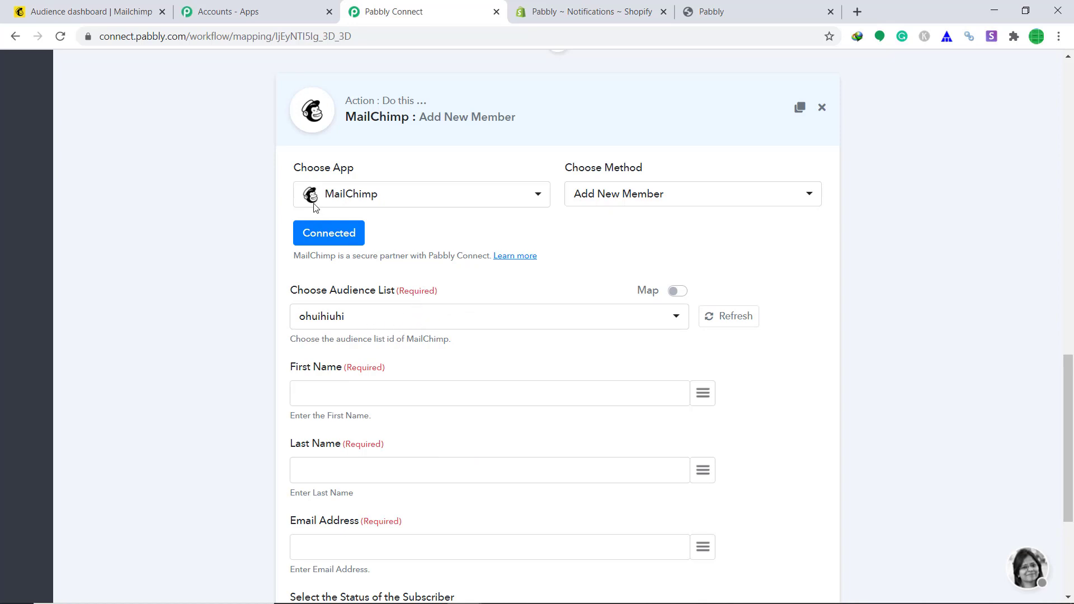
left_click(112, 8)
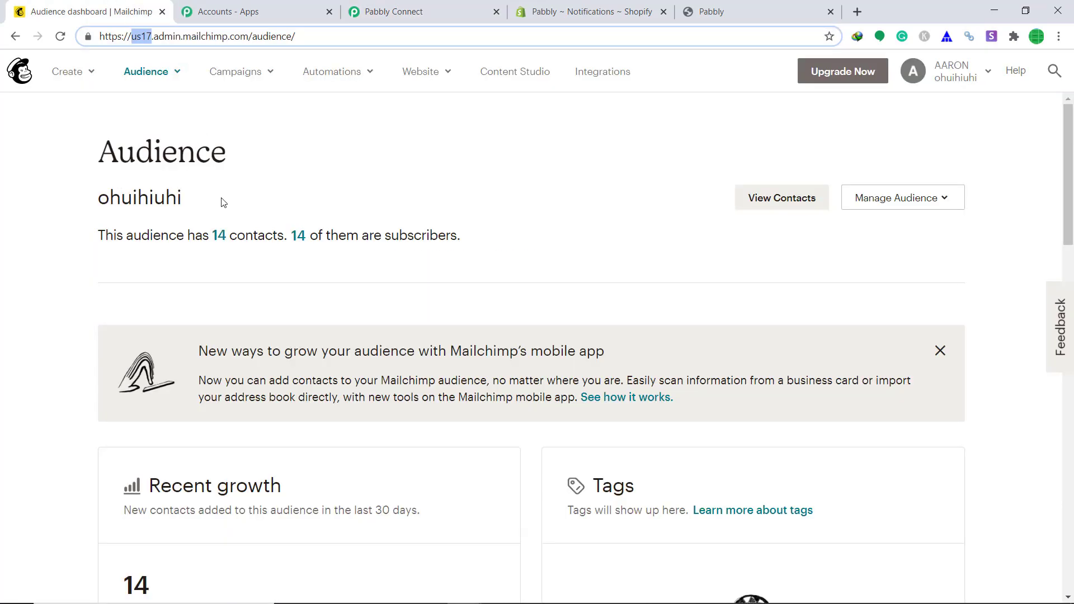
left_click(405, 7)
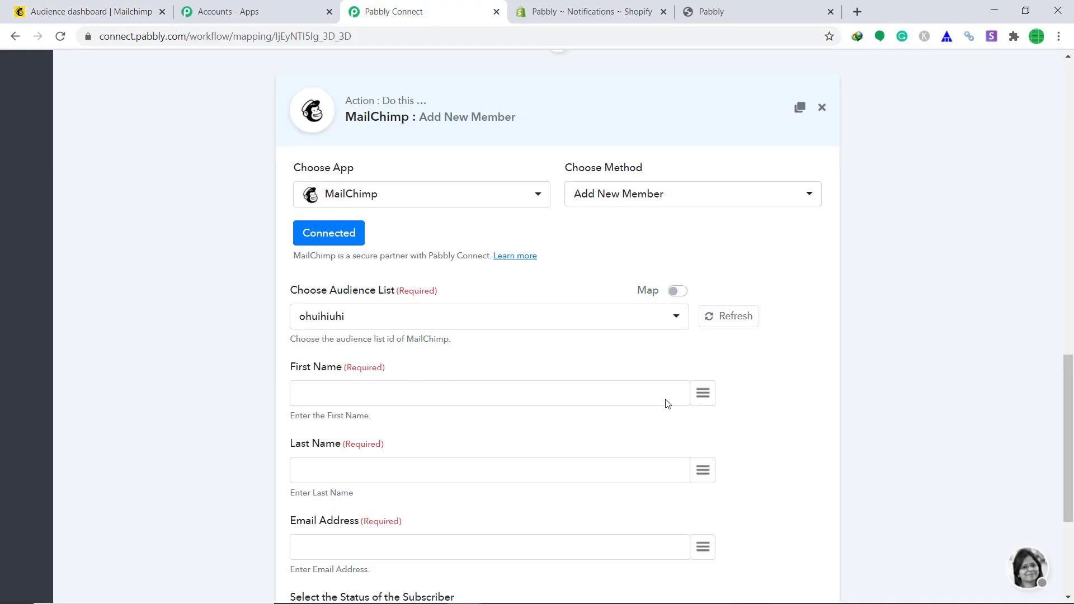
- Map First Name and Last Name to the Shopify customer's first_name and last_name
left_click(702, 402)
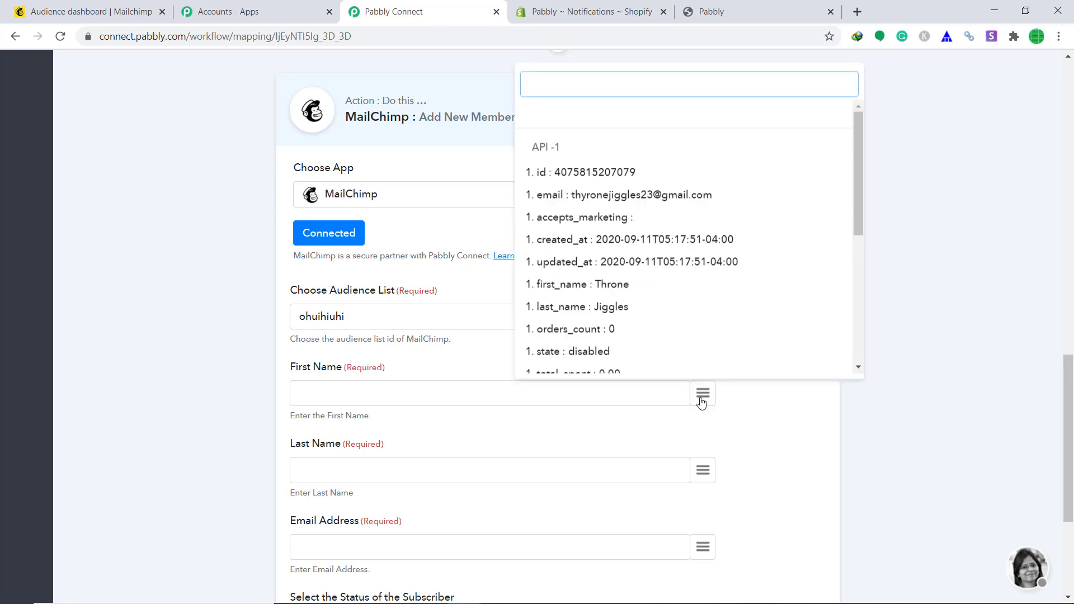
type("name")
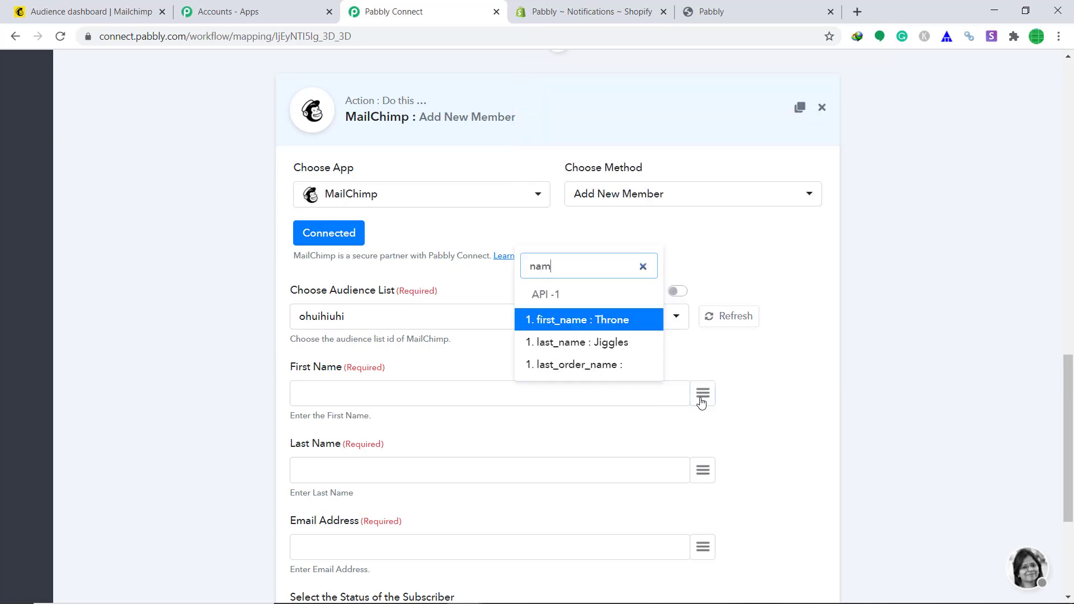
left_click(594, 324)
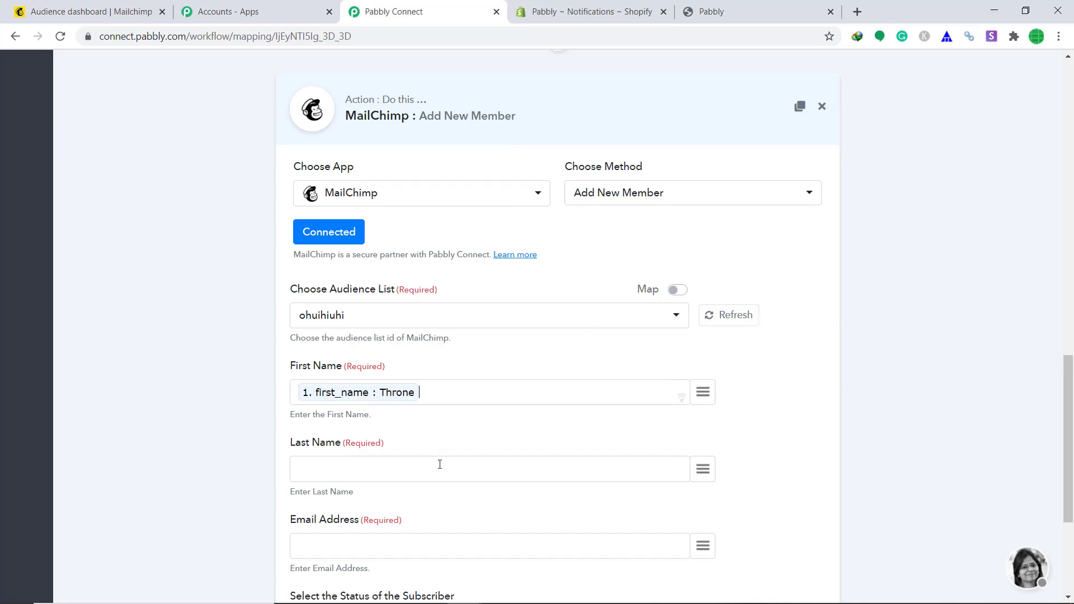
scroll(442, 460, "down", 1)
left_click(702, 402)
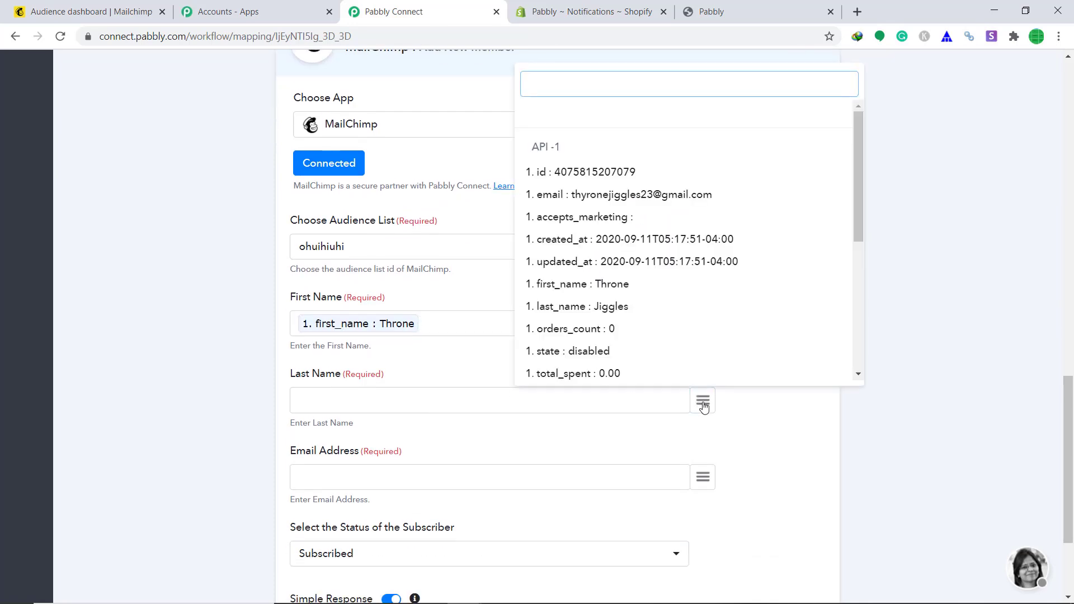
type("las")
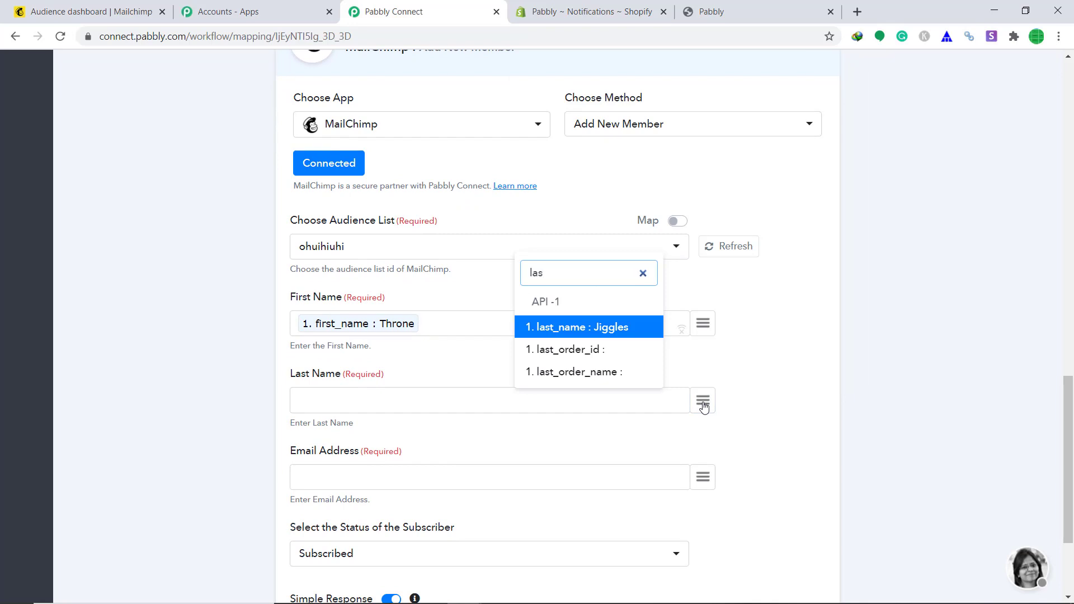
left_click(627, 331)
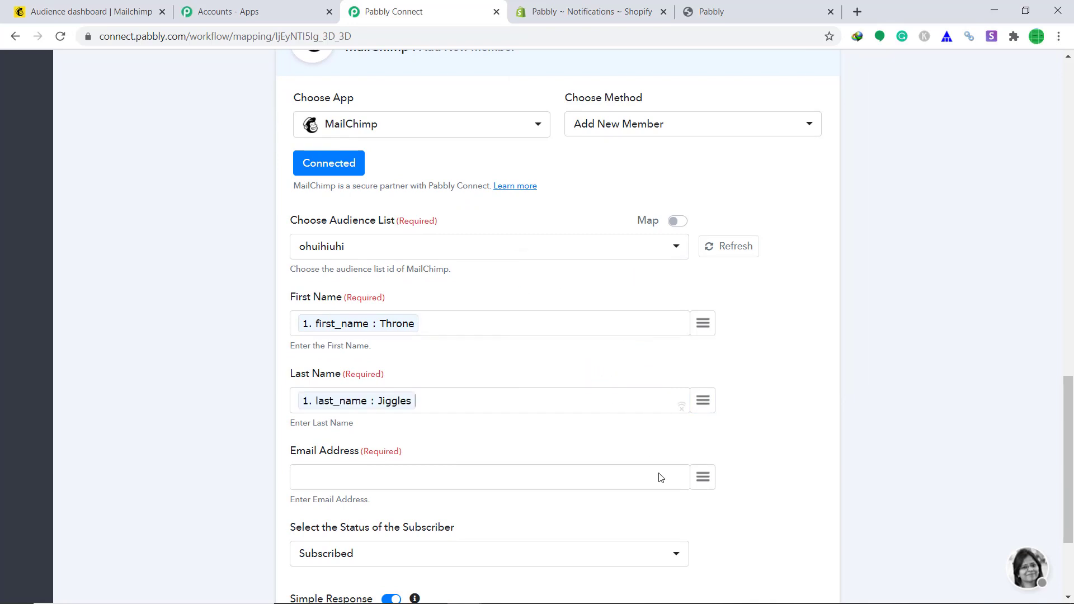
- Map Email Address to the customer's email, then save and send a test request
left_click(706, 481)
type("em")
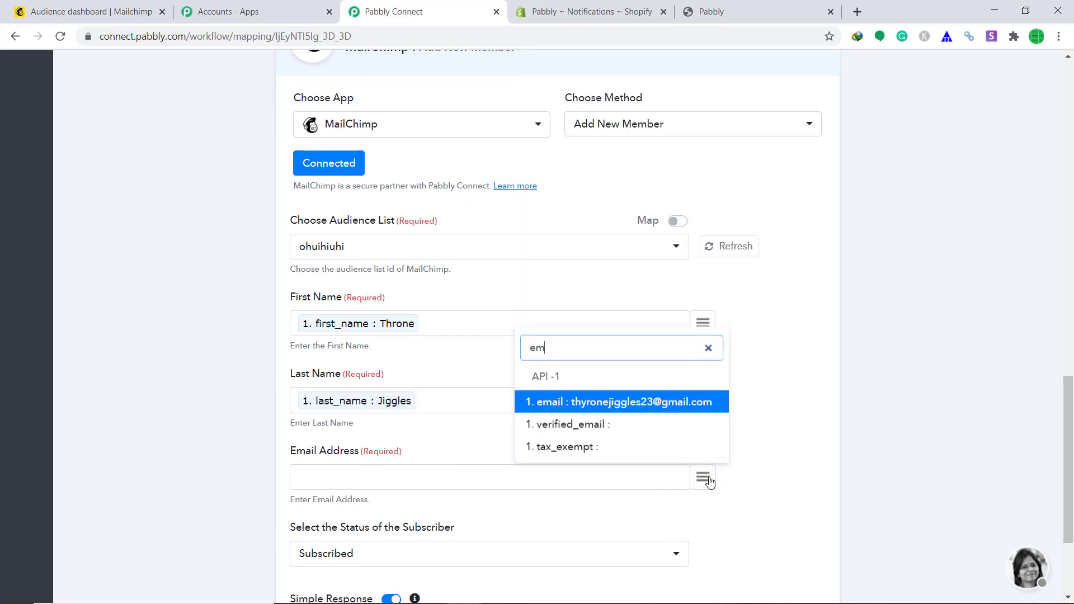
left_click(693, 406)
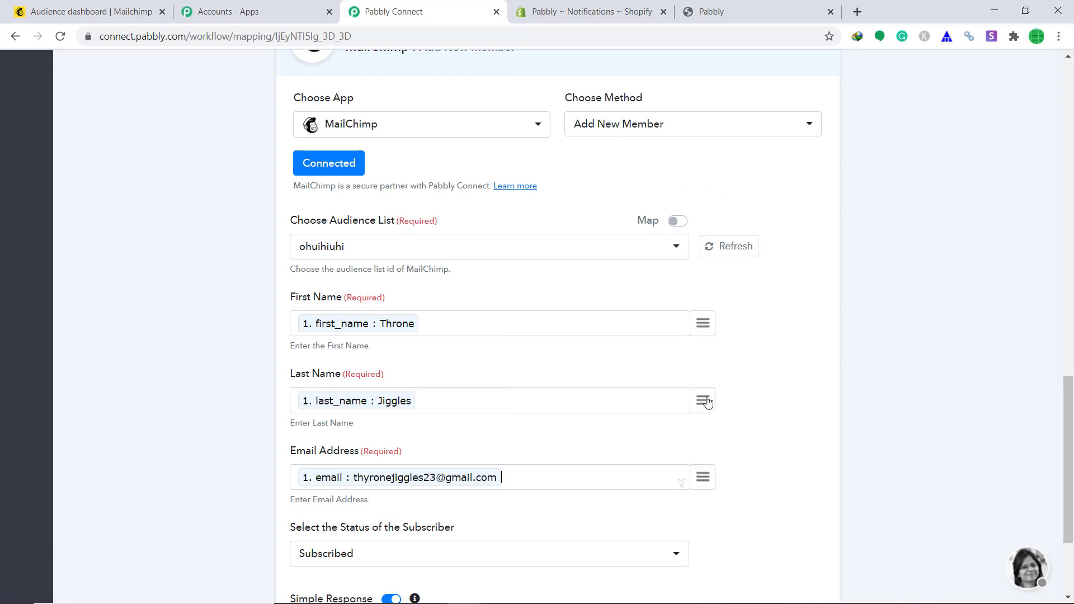
scroll(780, 389, "down", 1)
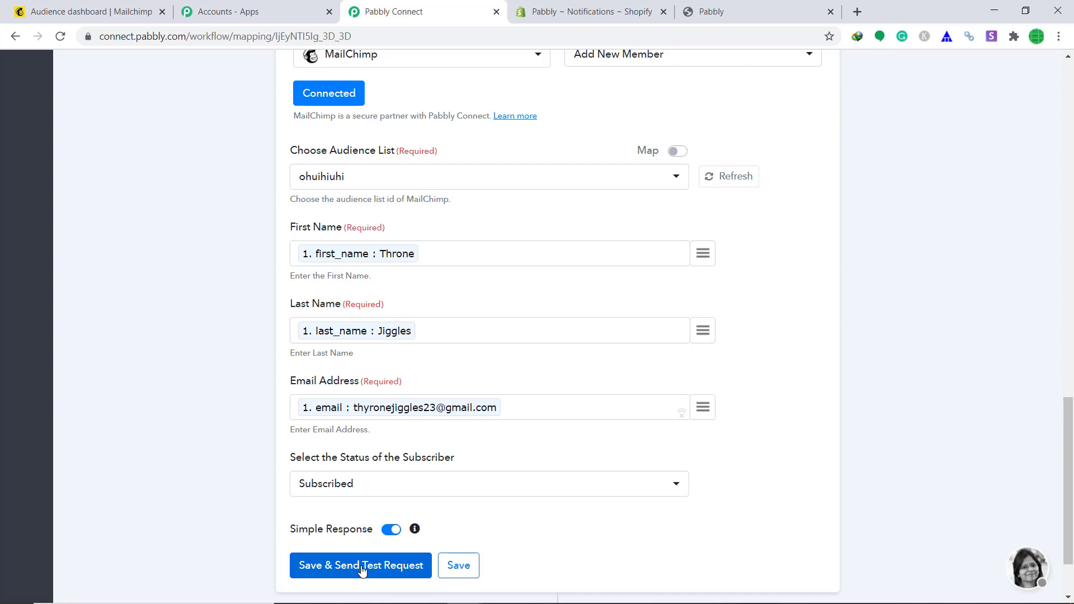
left_click(361, 566)
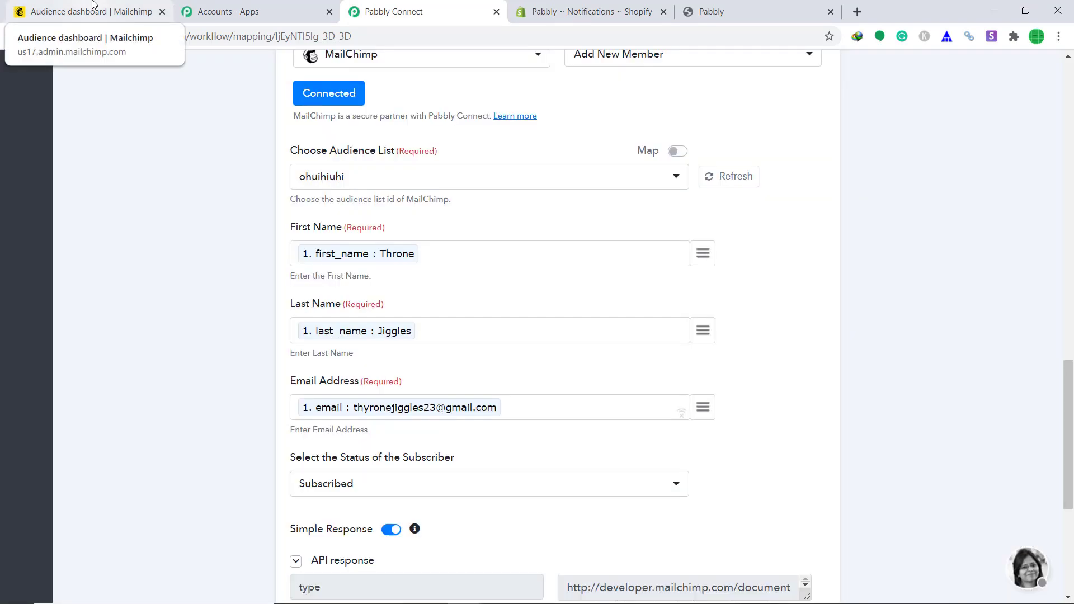
left_click(92, 4)
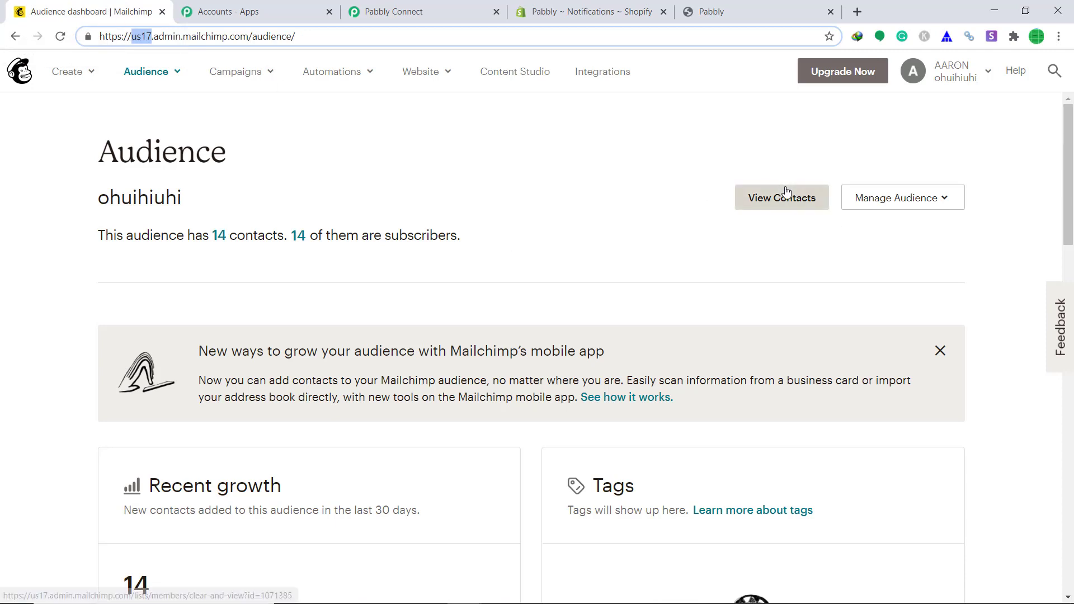
- View the audience's contacts table listing 14 subscribed contacts added via API
left_click(798, 206)
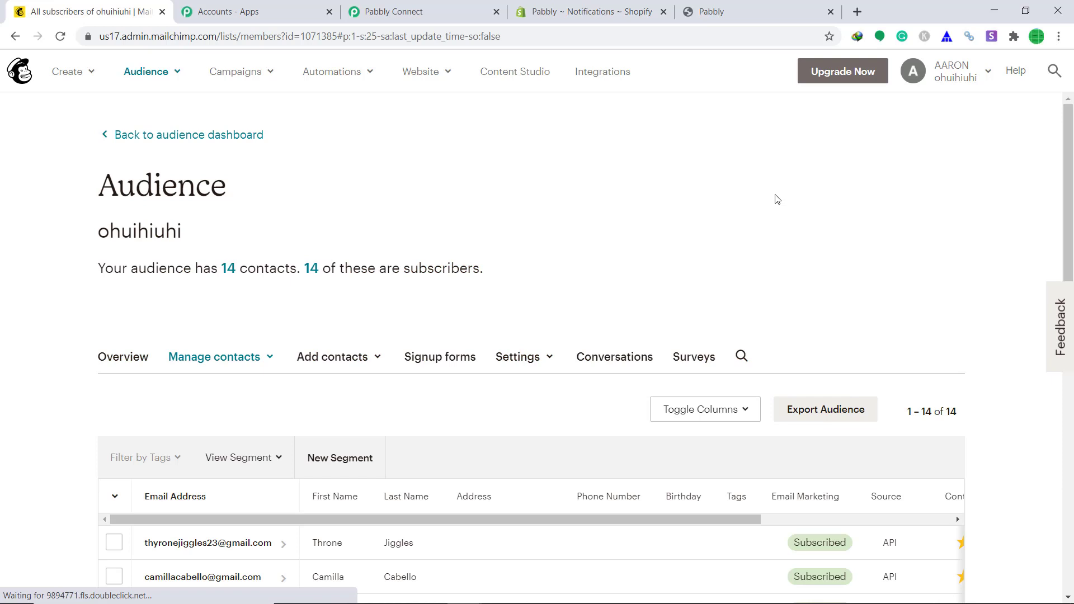
scroll(776, 199, "down", 2)
scroll(776, 199, "down", 1)
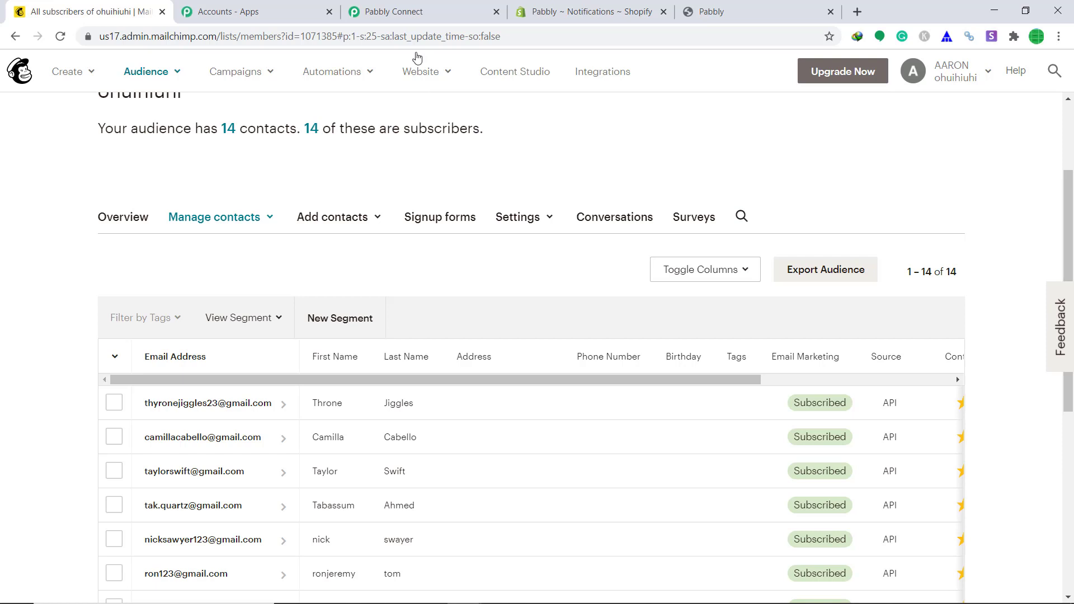
left_click(423, 7)
- Save the MailChimp Add New Member action and collapse its step card
scroll(635, 246, "down", 3)
scroll(636, 246, "down", 3)
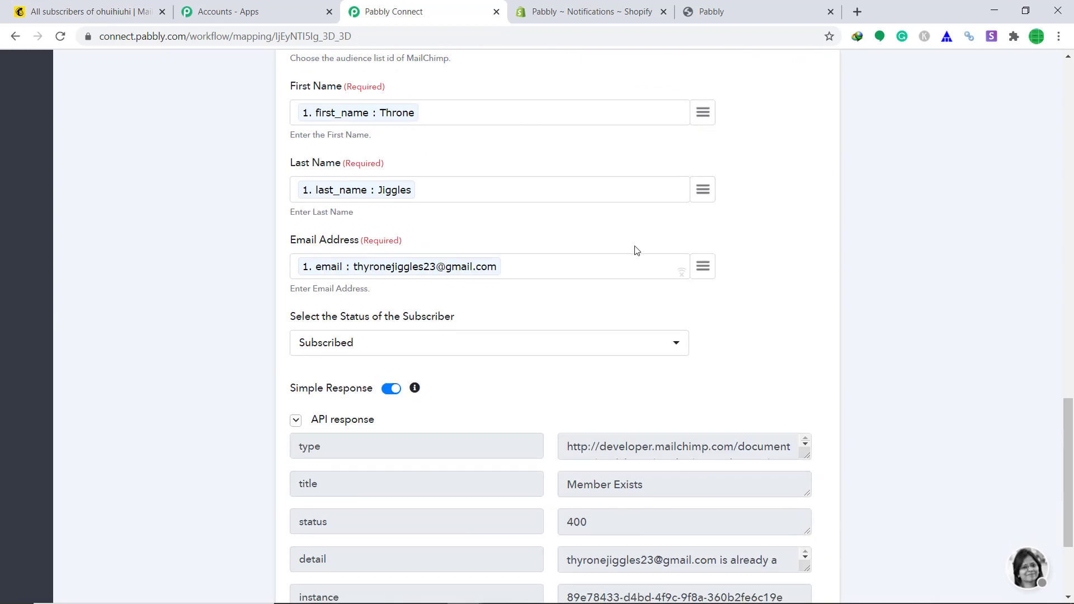
left_click(473, 475)
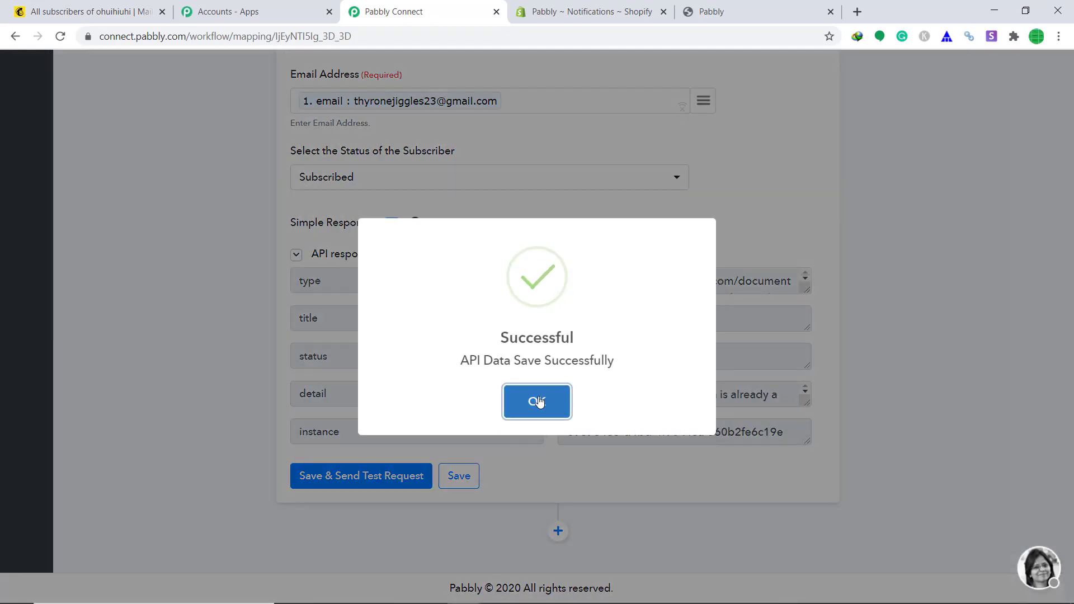
left_click(536, 401)
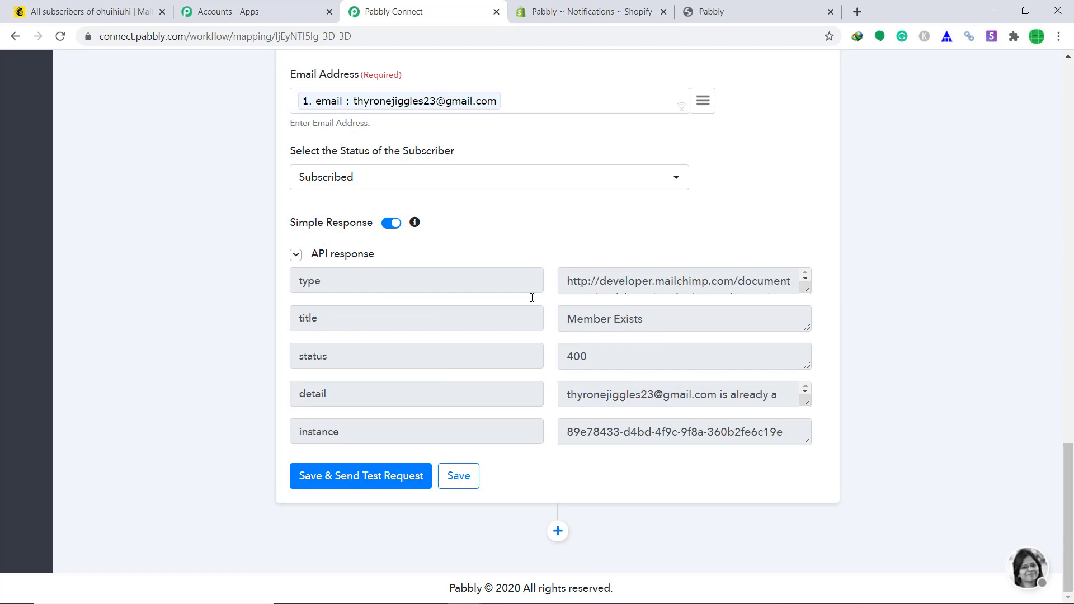
scroll(562, 274, "up", 9)
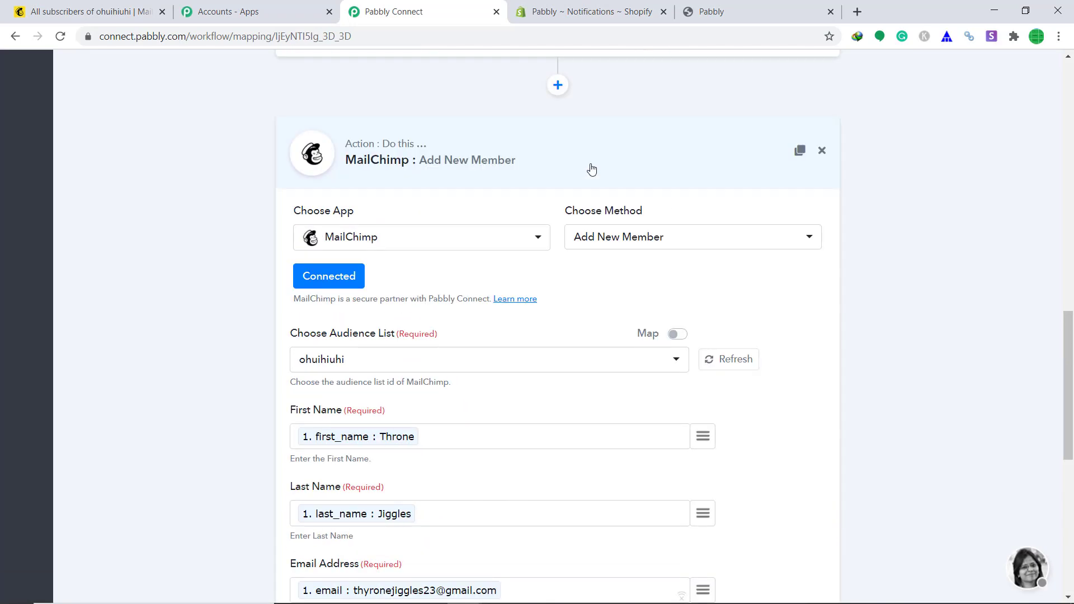
left_click(594, 162)
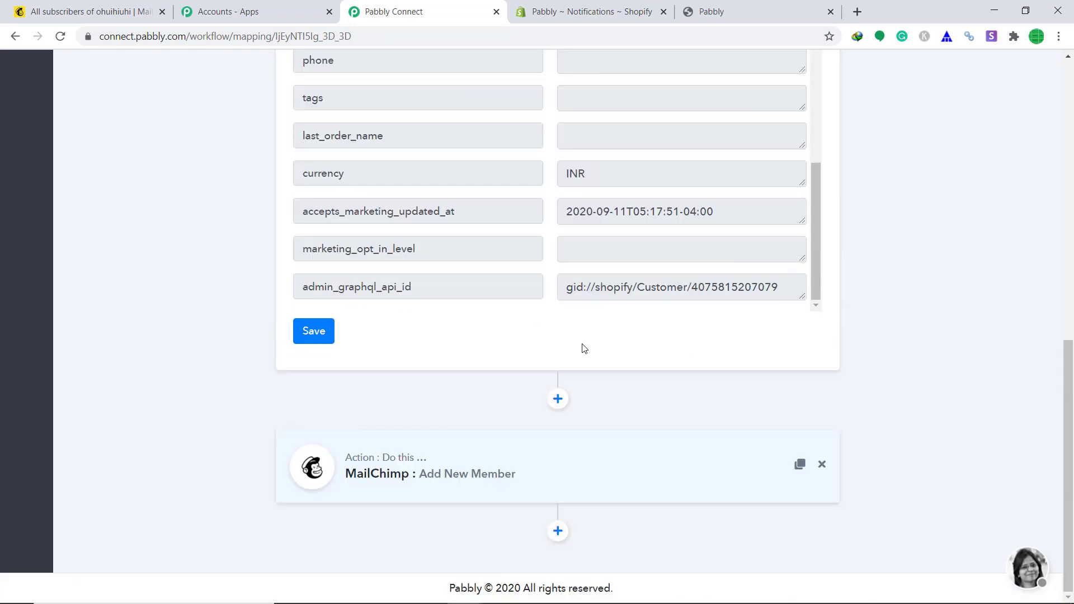
- Save the Shopify webhook trigger and collapse its step card
left_click(316, 330)
left_click(537, 400)
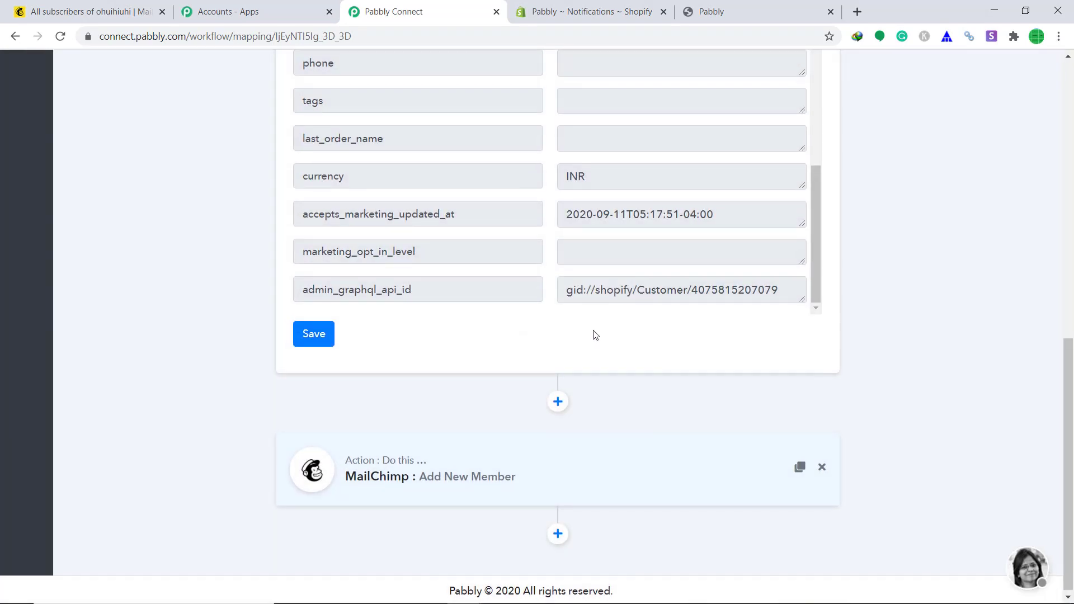
scroll(594, 333, "up", 10)
left_click(609, 250)
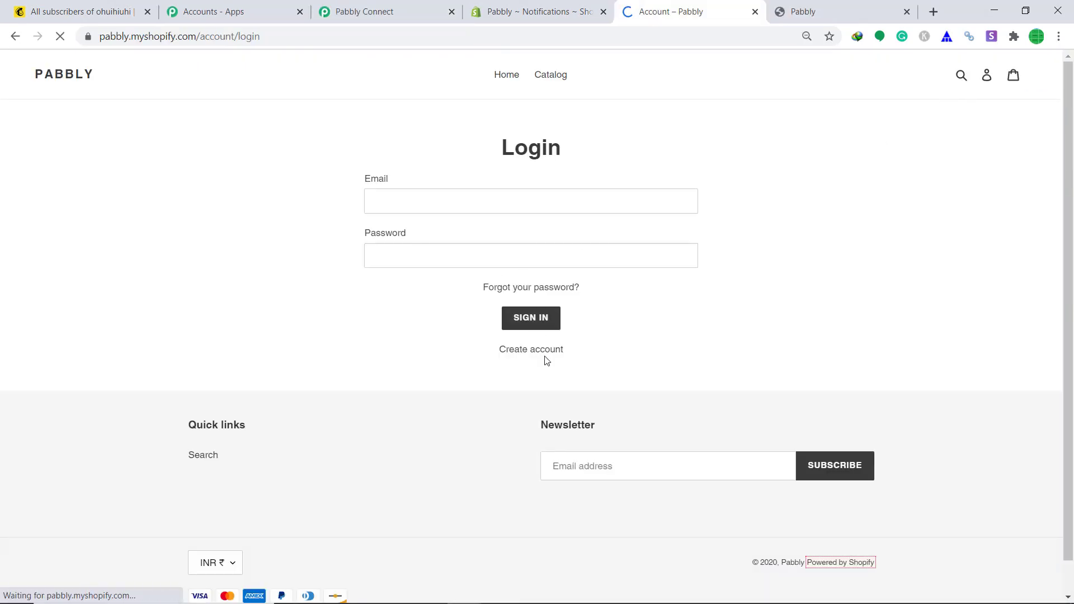
- Start a new store account, entering the customer's first name, last name and e-mail address
left_click(546, 350)
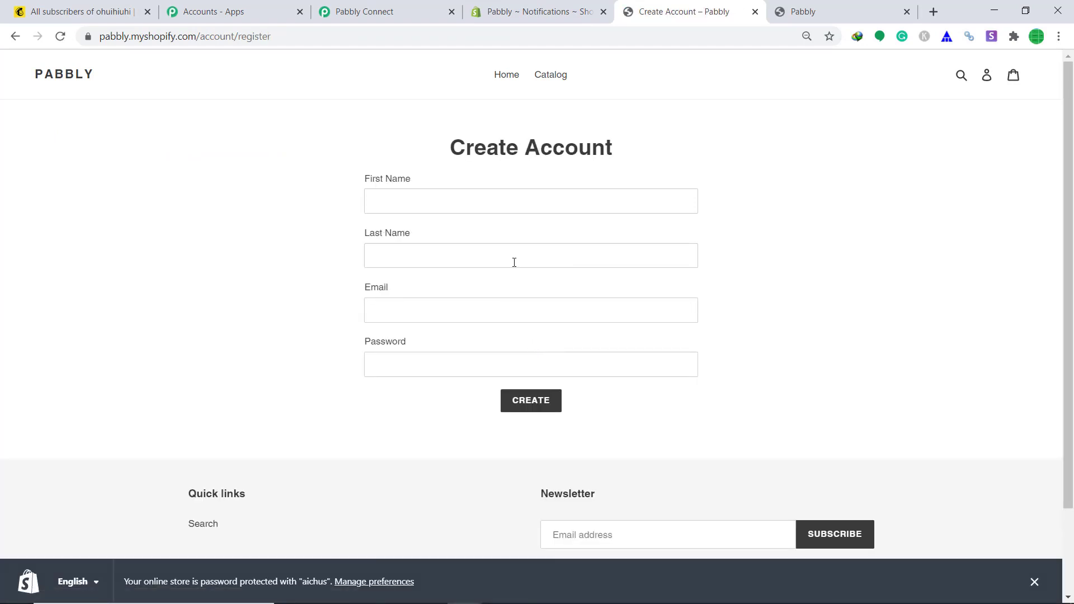
left_click(510, 205)
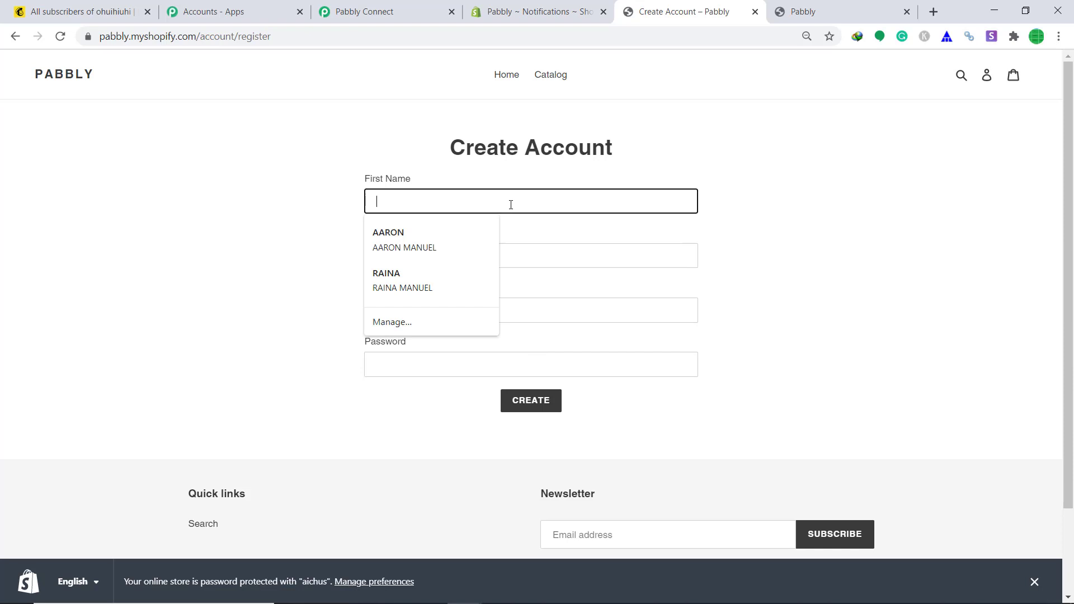
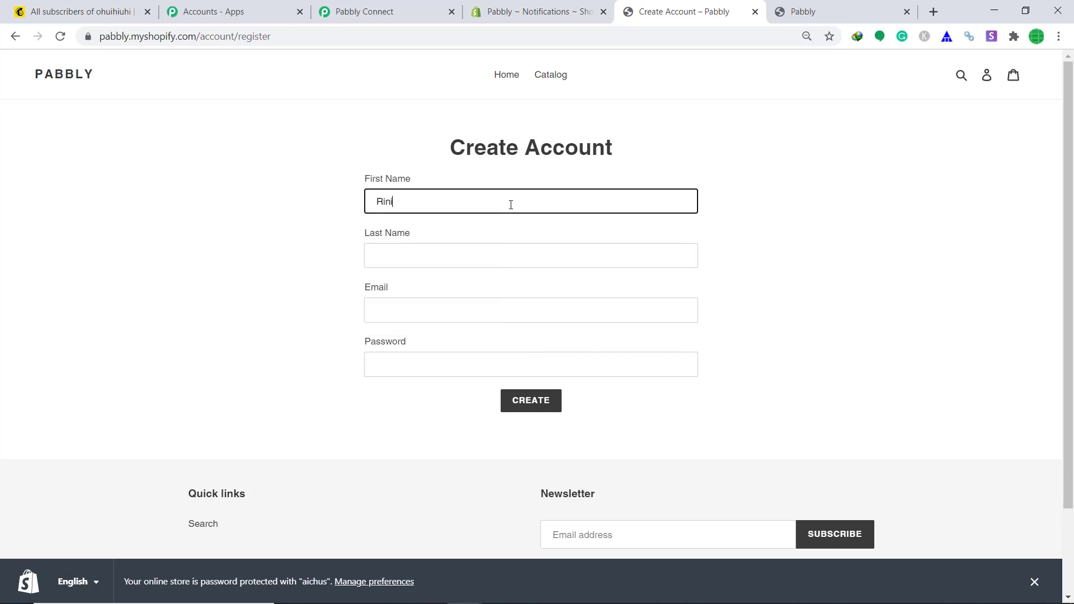
left_click(423, 252)
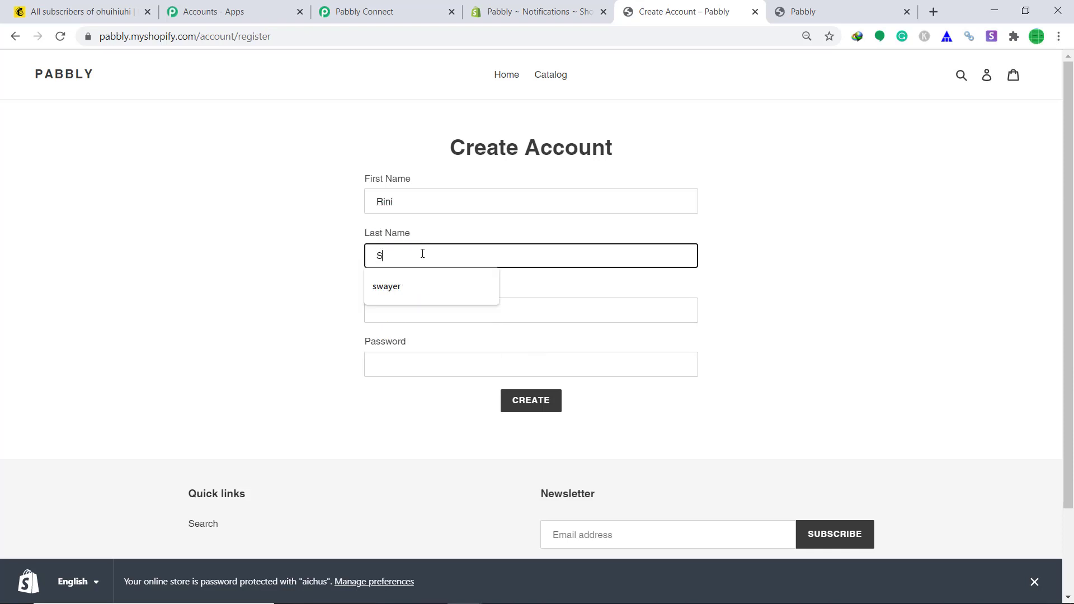
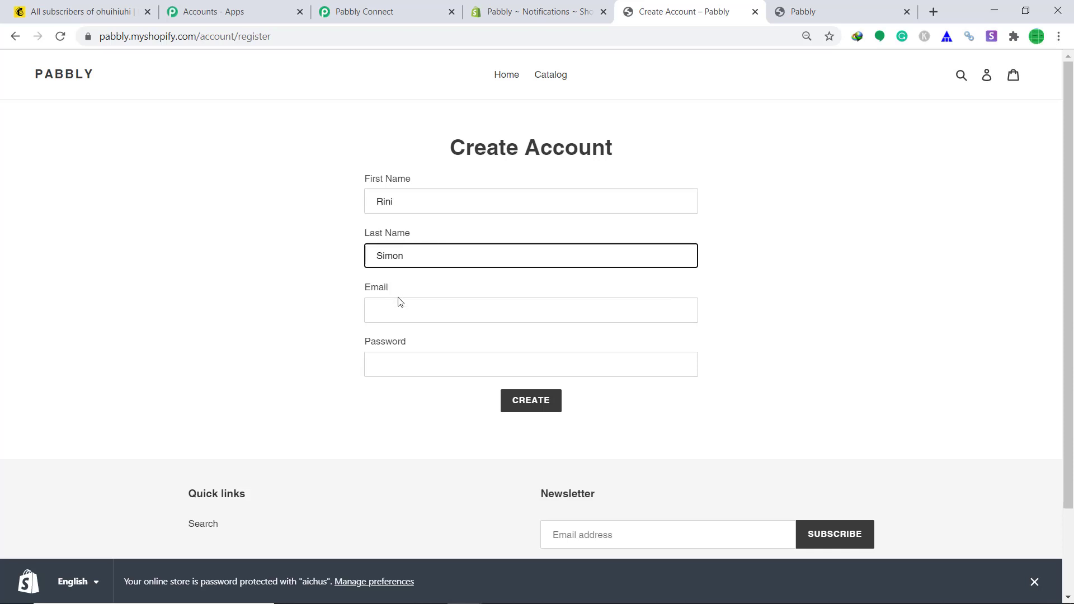
left_click(400, 303)
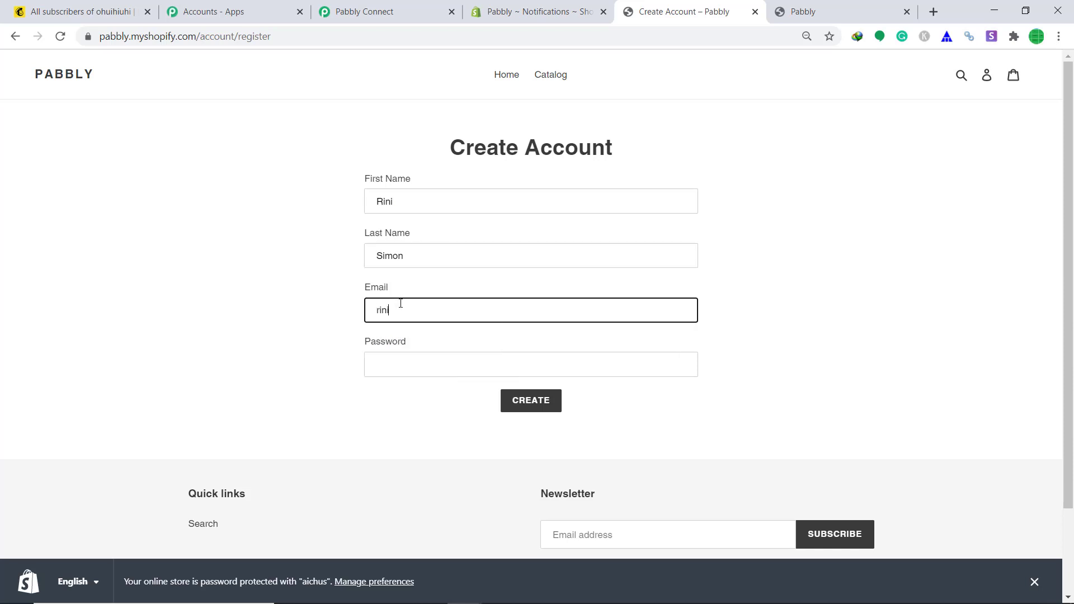
- Enter the account password, create the account and pass the robot check
left_click(401, 361)
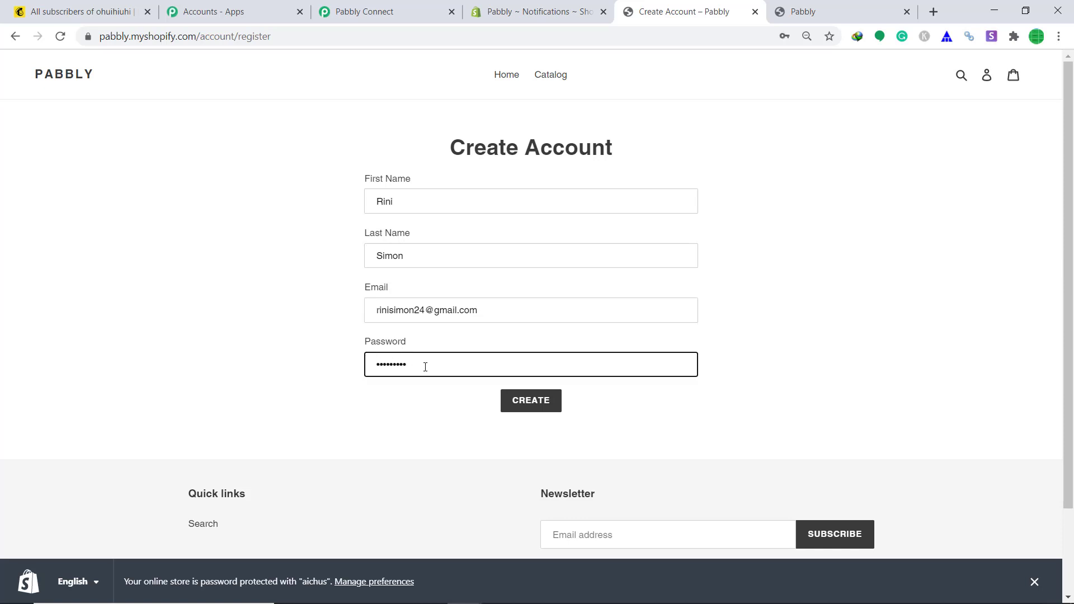
left_click(511, 404)
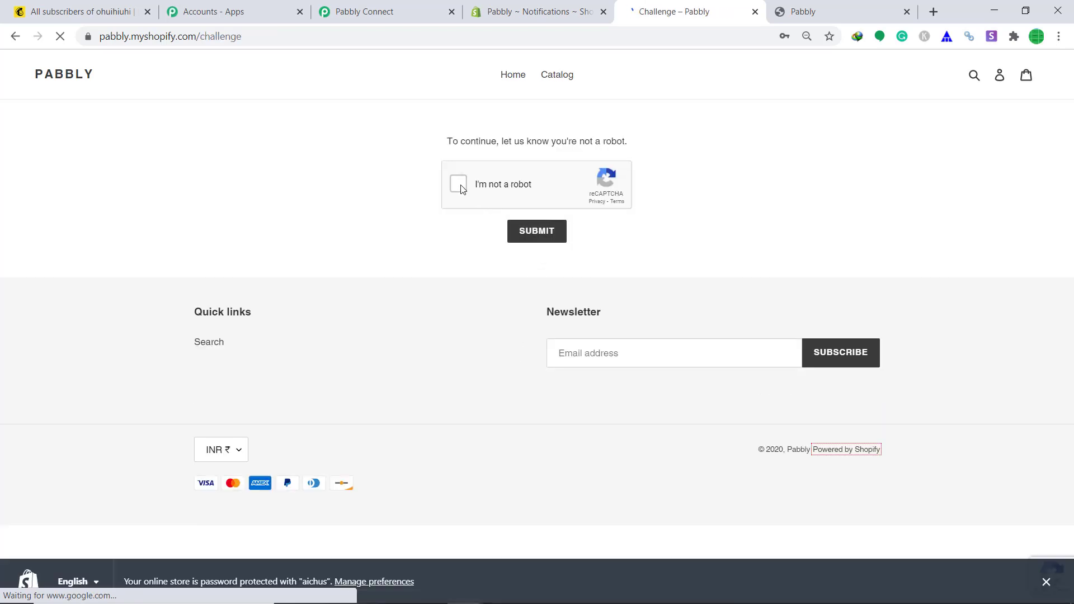
left_click(459, 186)
left_click(544, 236)
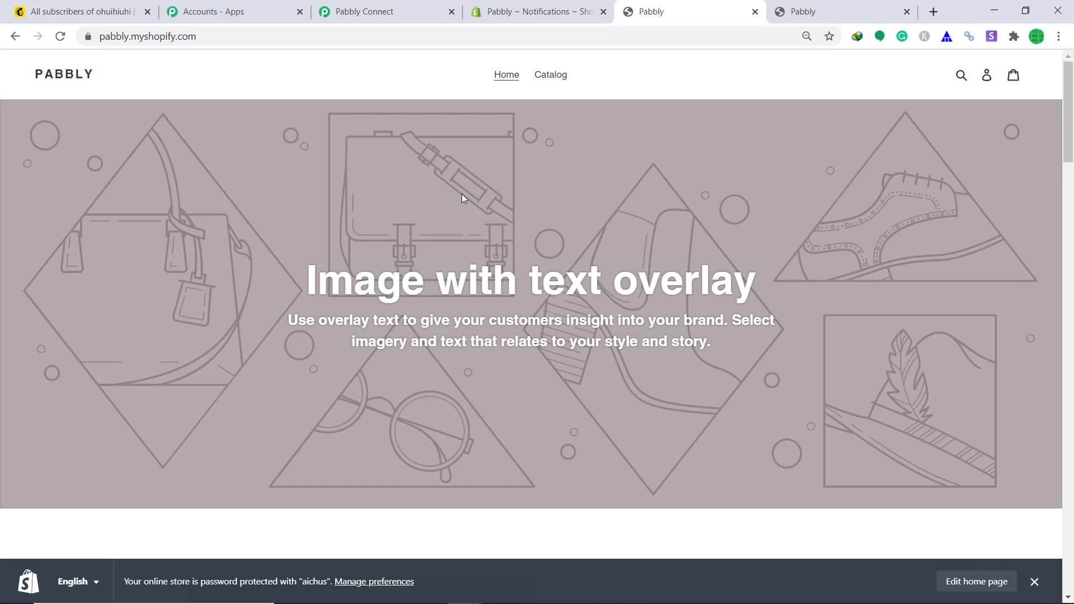
- Reload the Mailchimp contacts list to show 15 contacts with the new customer on top
left_click(81, 11)
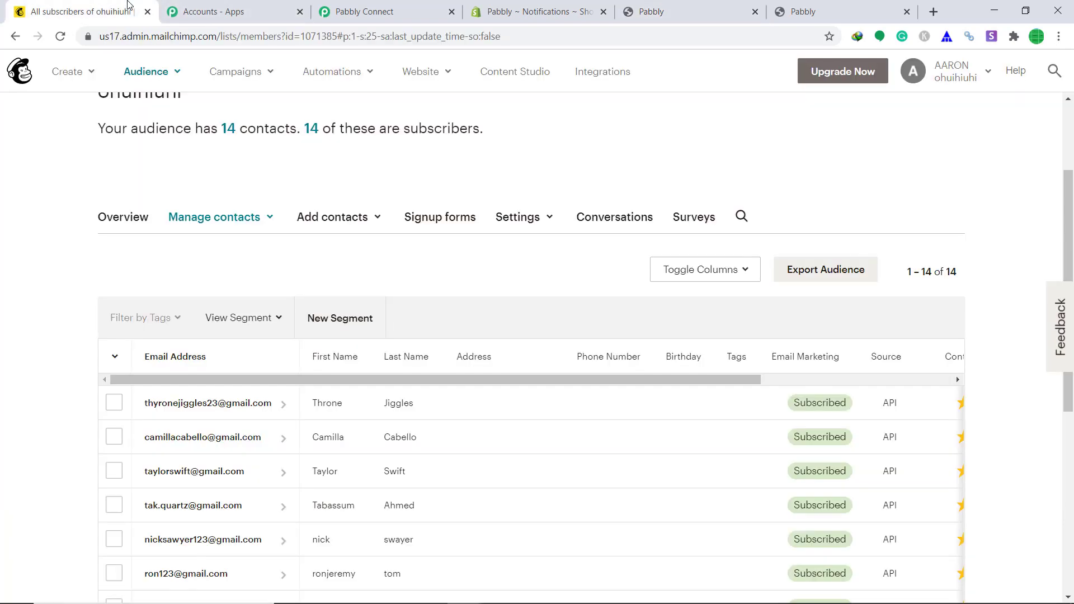
left_click(430, 37)
key("Return")
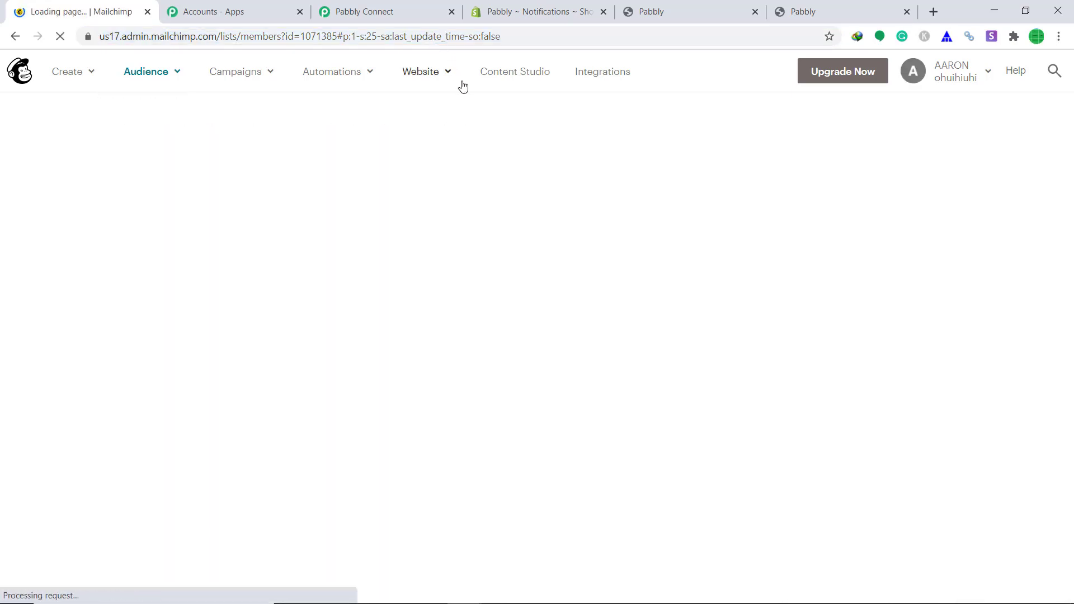
scroll(462, 87, "down", 5)
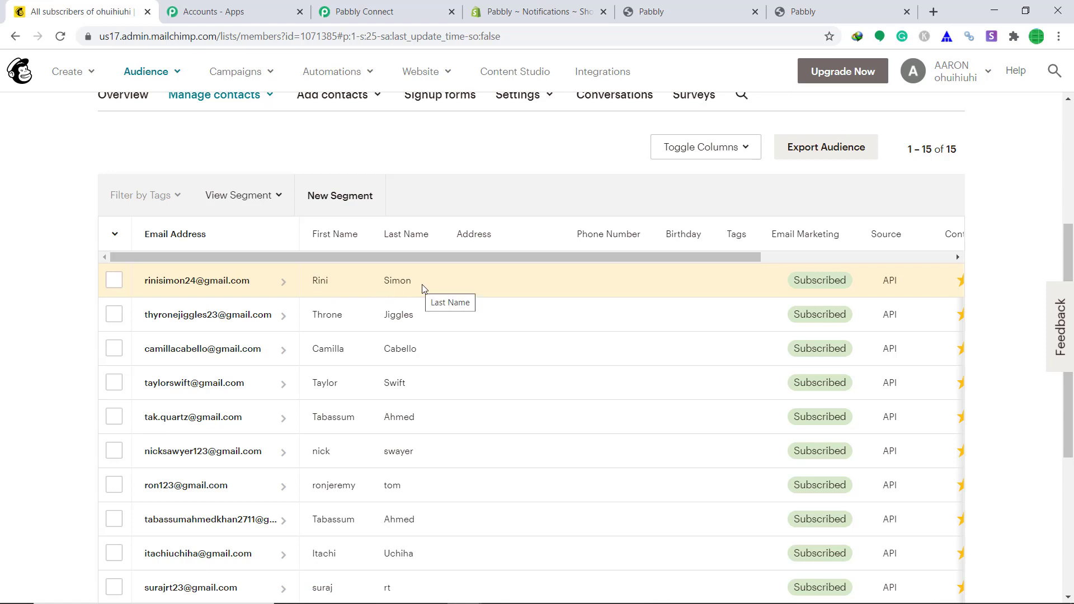
- Switch back to Pabbly Connect's Shopify To Mailchimp workflow with its trigger and action
left_click(352, 12)
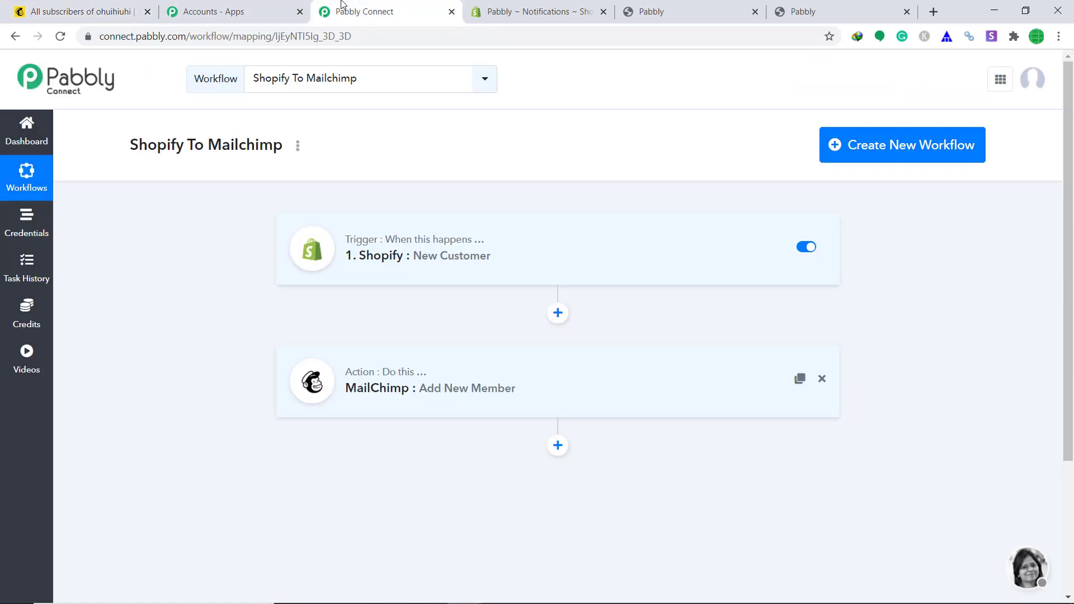